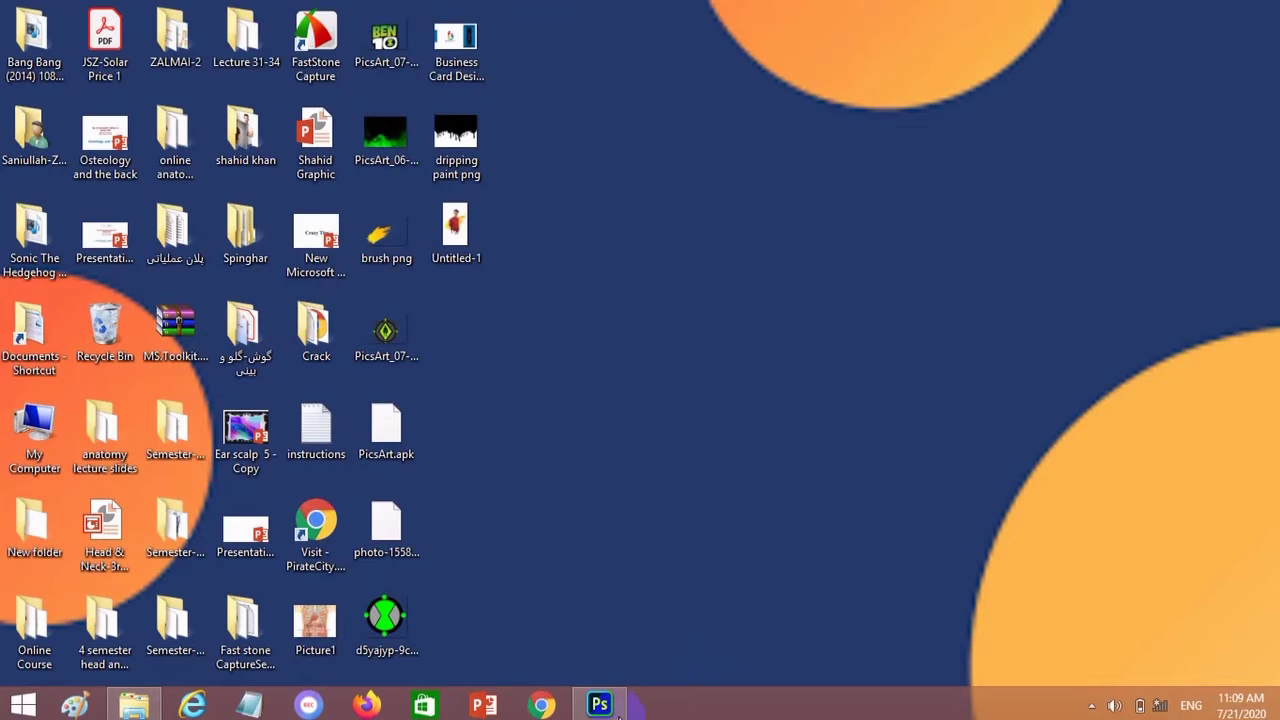
Restore the Photoshop window on the finished Untitled-1 poster, briefly checking the File menu
click(600, 706)
click(42, 10)
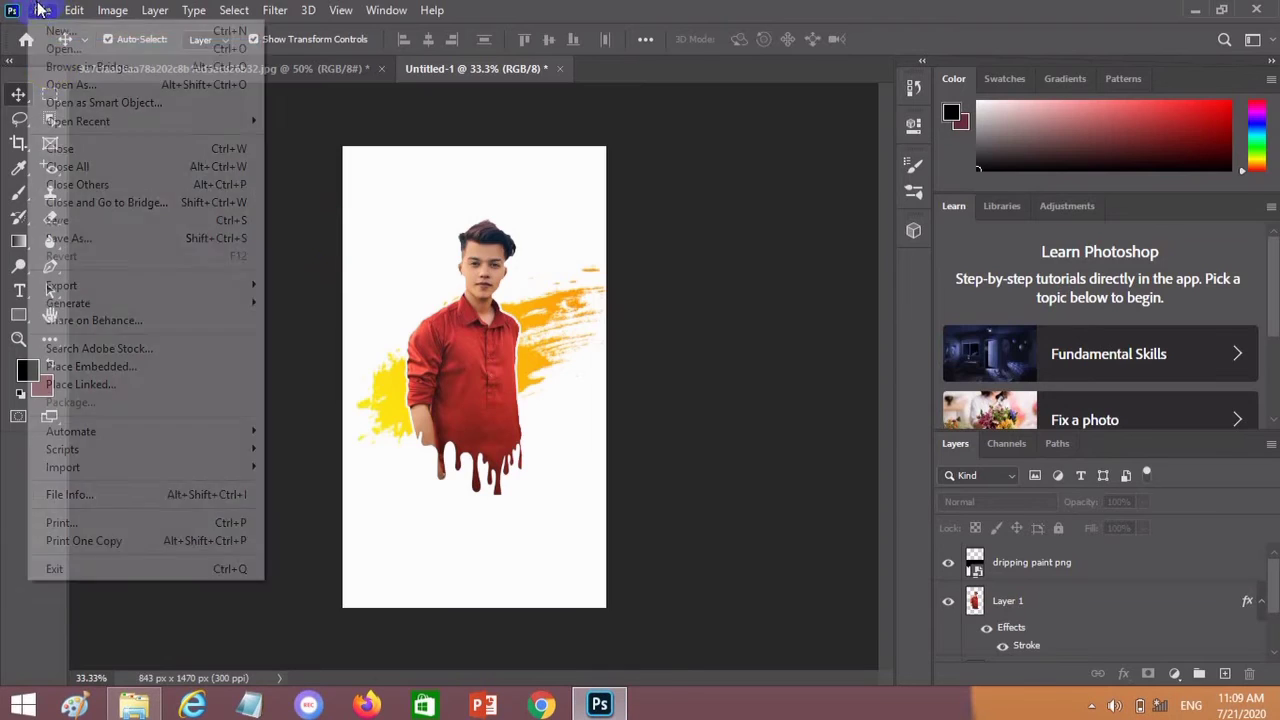
click(42, 10)
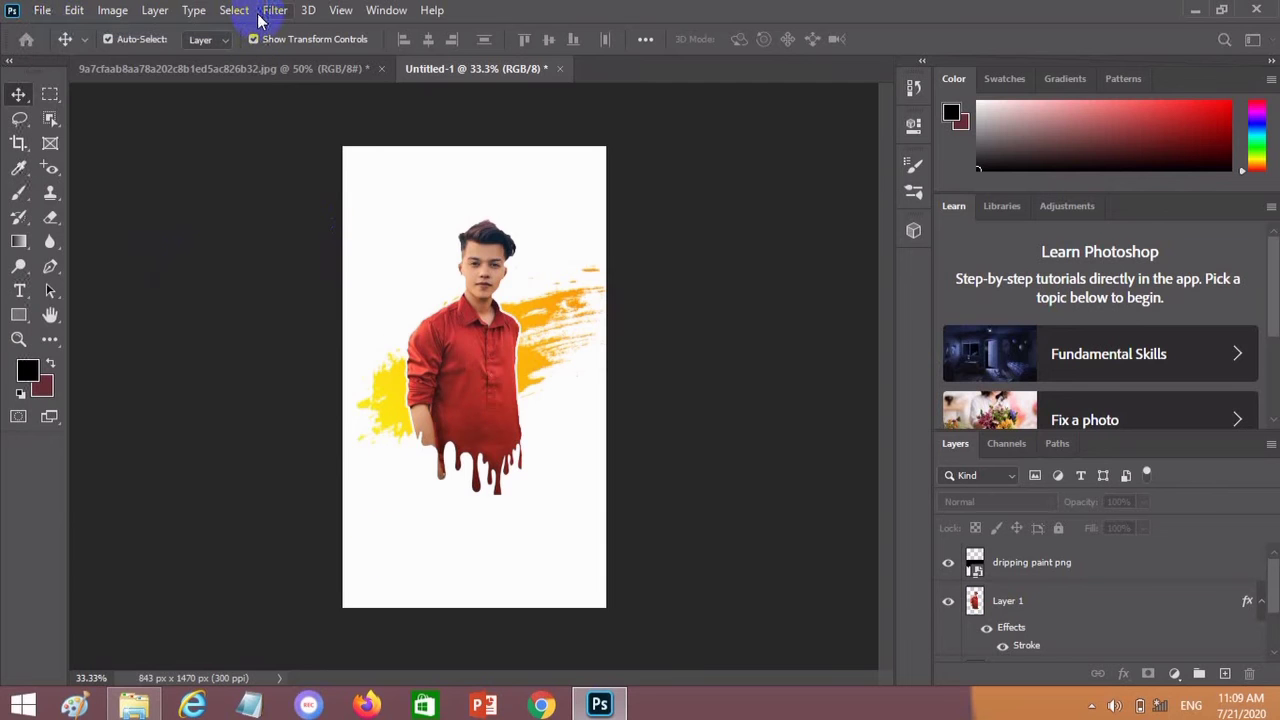
Create a new white document and crop its width into a tall 870 × 1500 px canvas
key(ctrl+n)
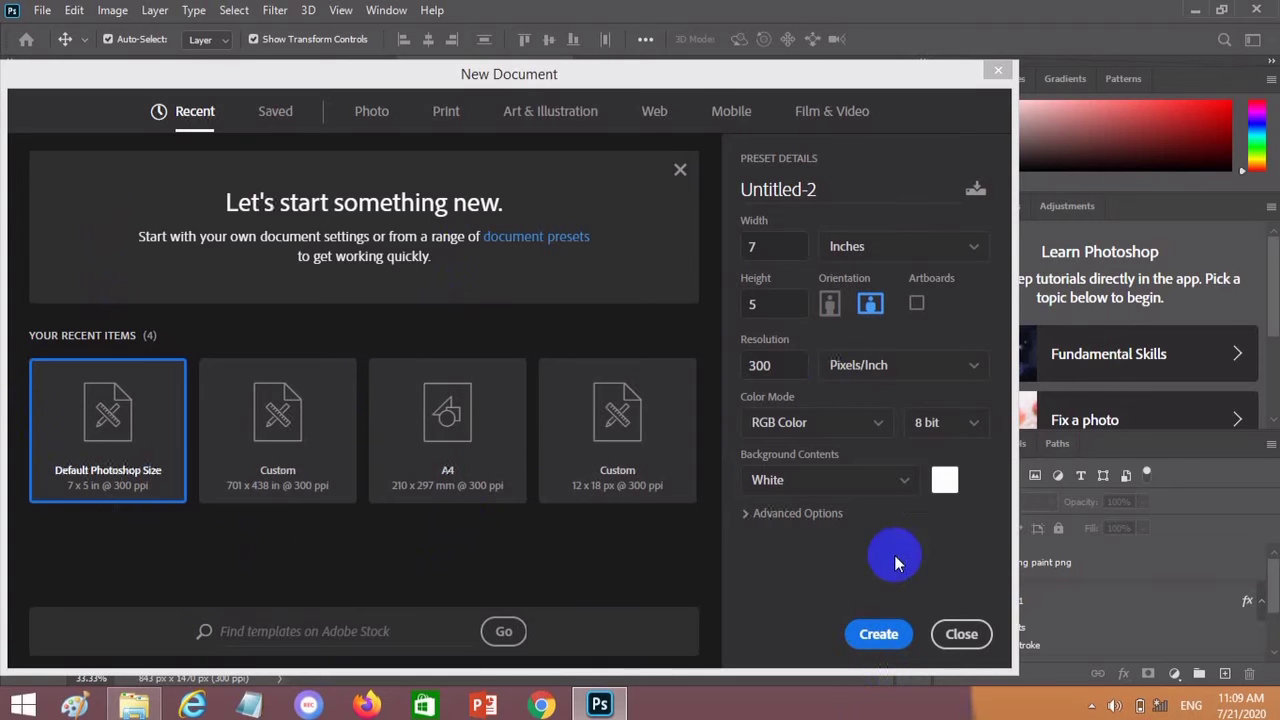
click(905, 636)
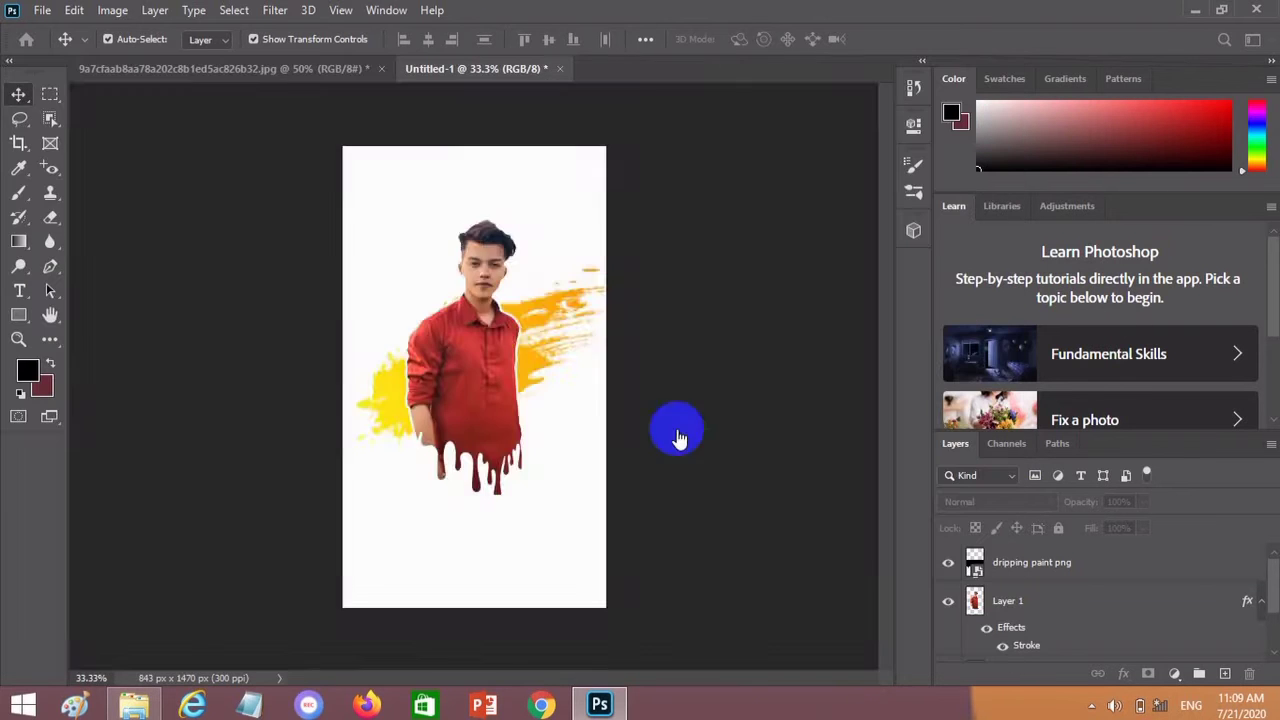
click(20, 143)
mouse_move(795, 606)
mouse_down()
mouse_move(518, 584)
mouse_move(608, 612)
mouse_up()
click(984, 38)
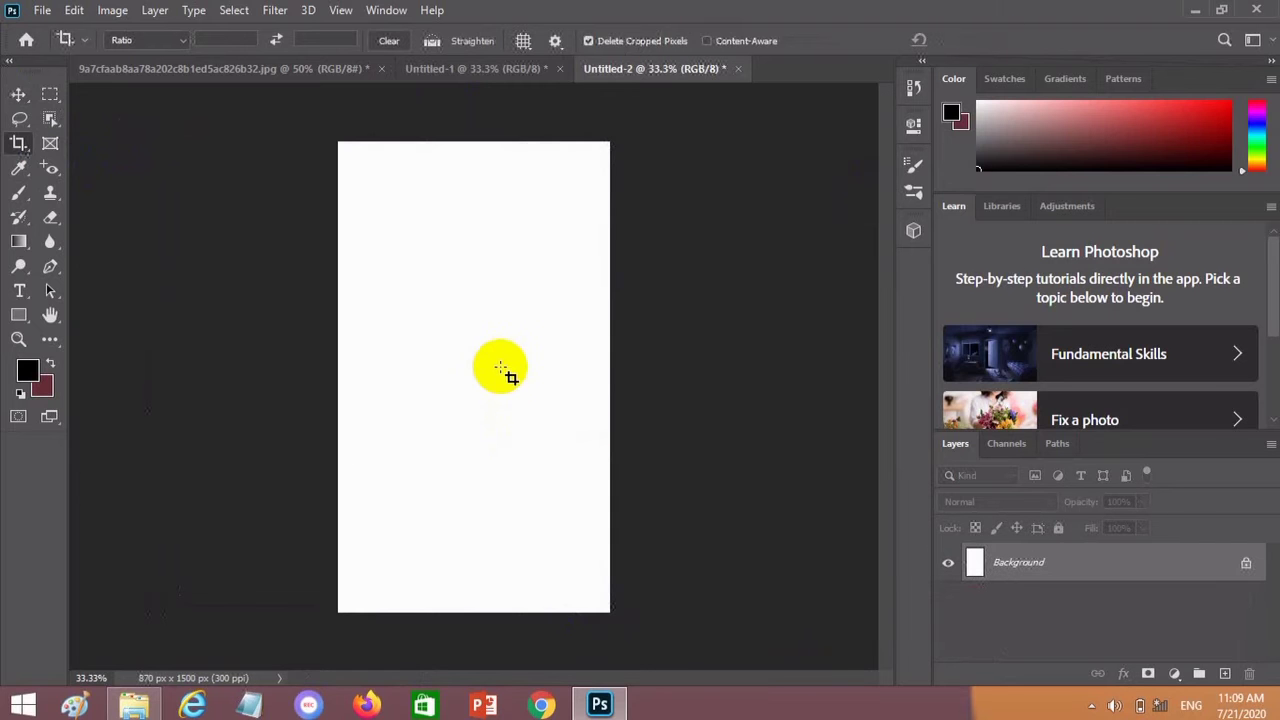
Glance at the red-shirt photo and finished poster, then return to the new canvas
click(286, 69)
click(423, 69)
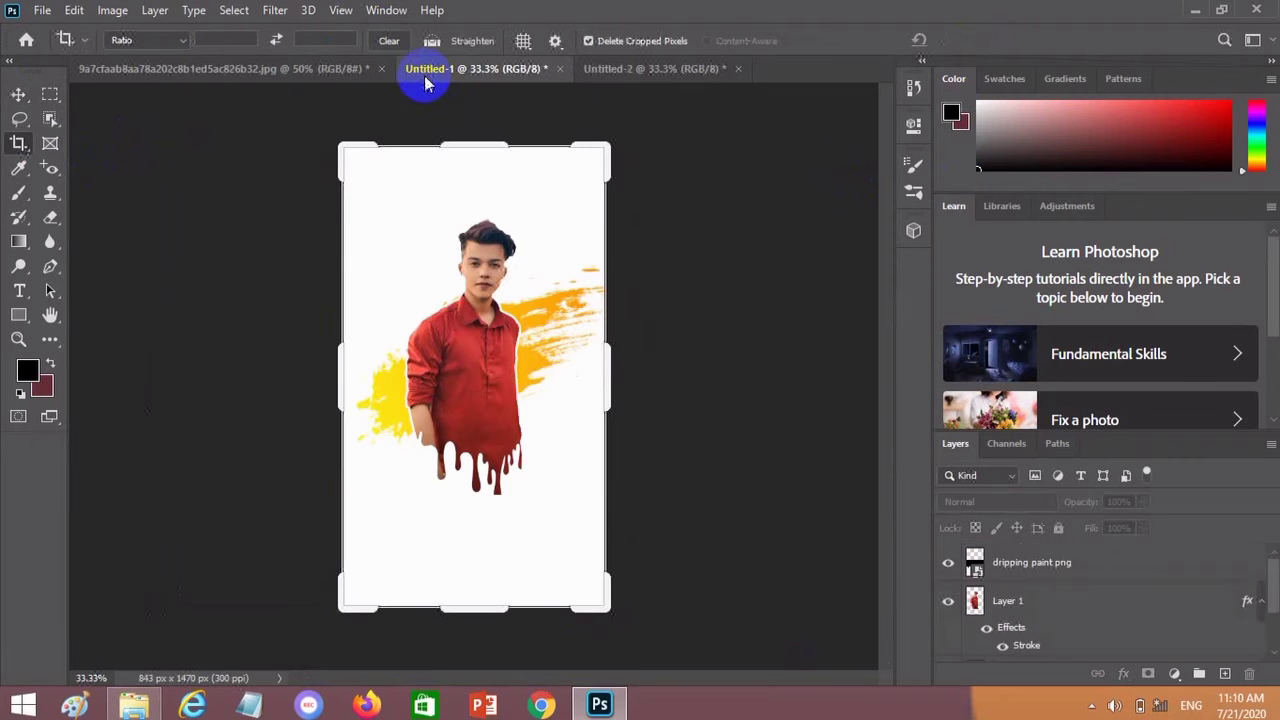
click(686, 78)
Show the Desktop folder in File Explorer, positioned so the canvas stays visible
click(140, 706)
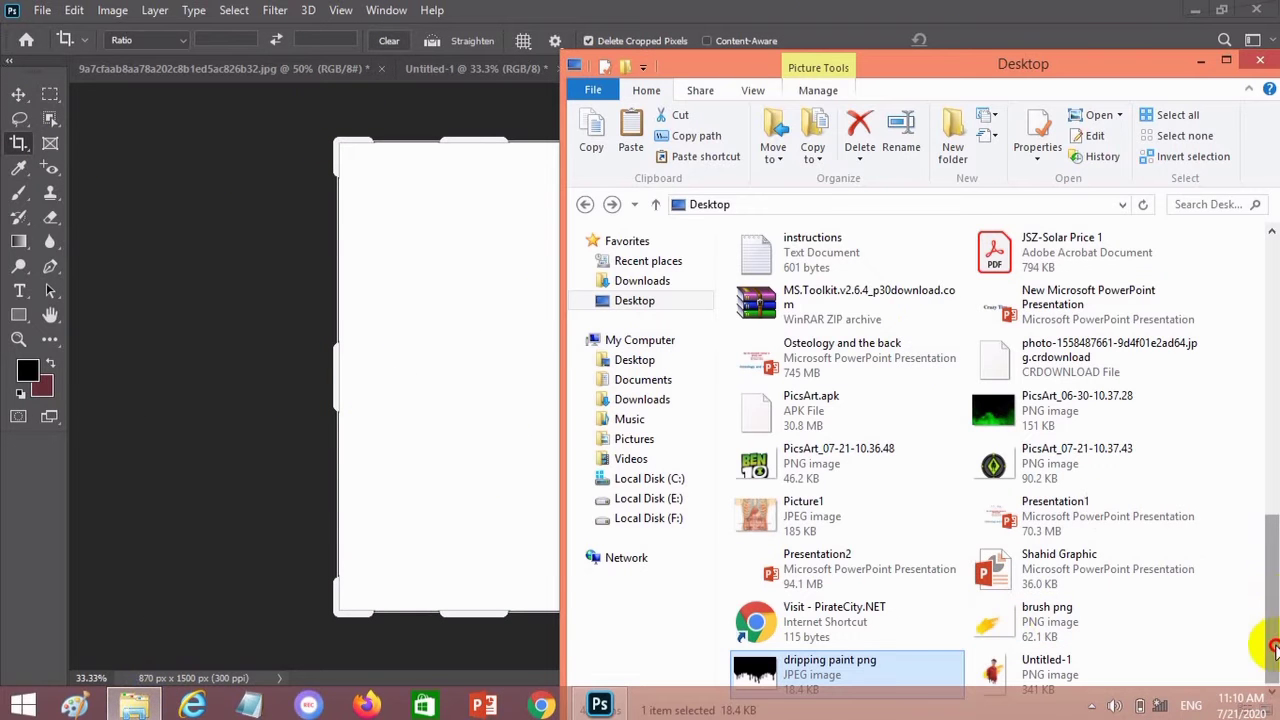
drag(1257, 583, 1183, 537)
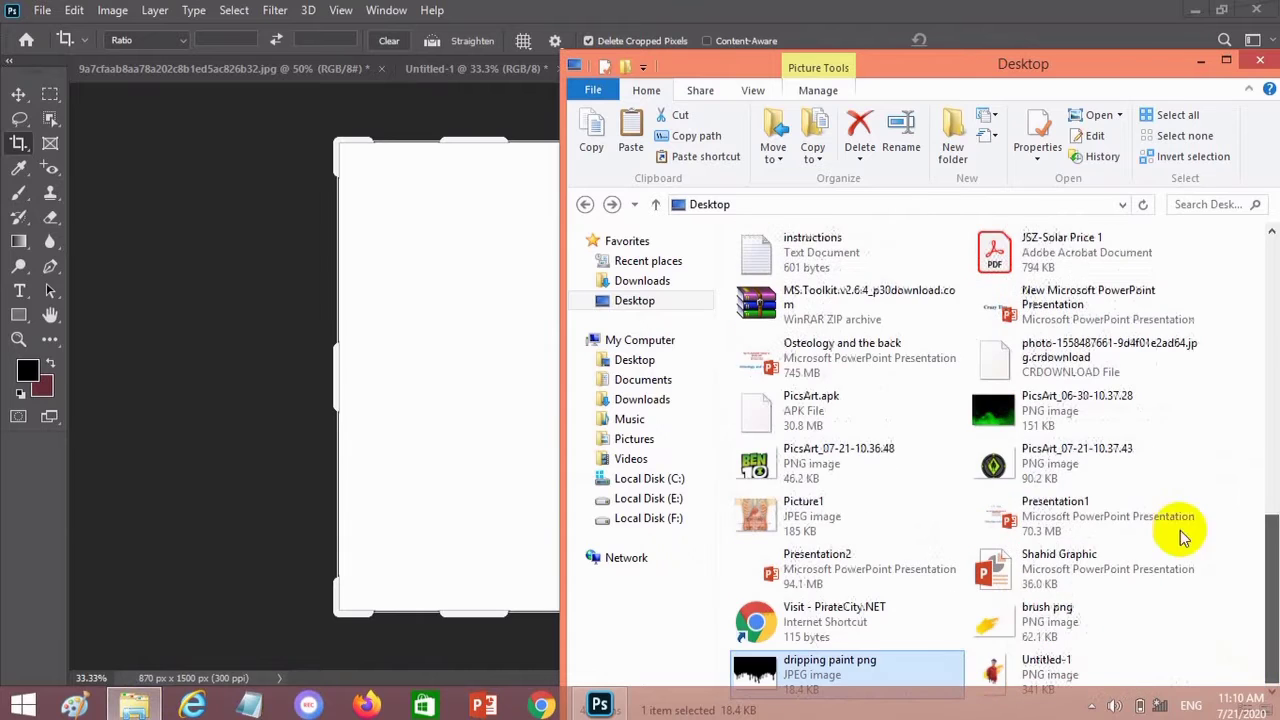
drag(1090, 80, 343, 52)
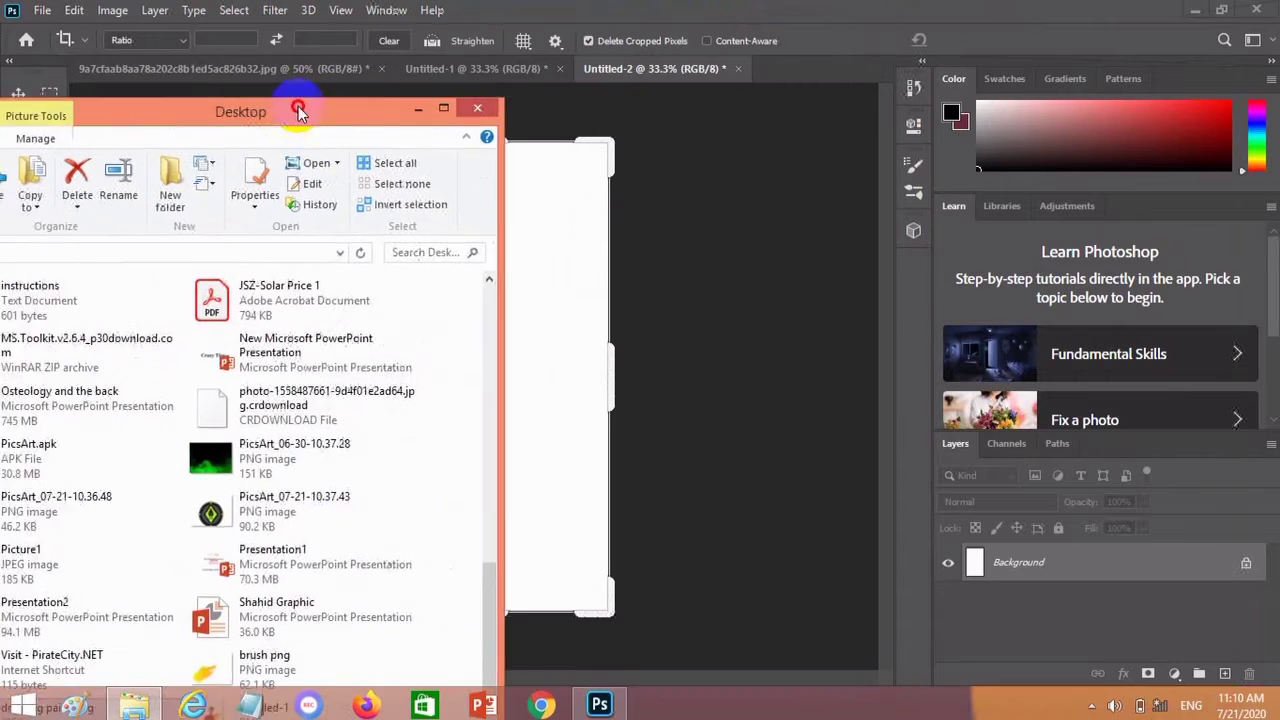
Place brush png on the canvas, enlarged and stretched across the middle
drag(271, 596, 535, 427)
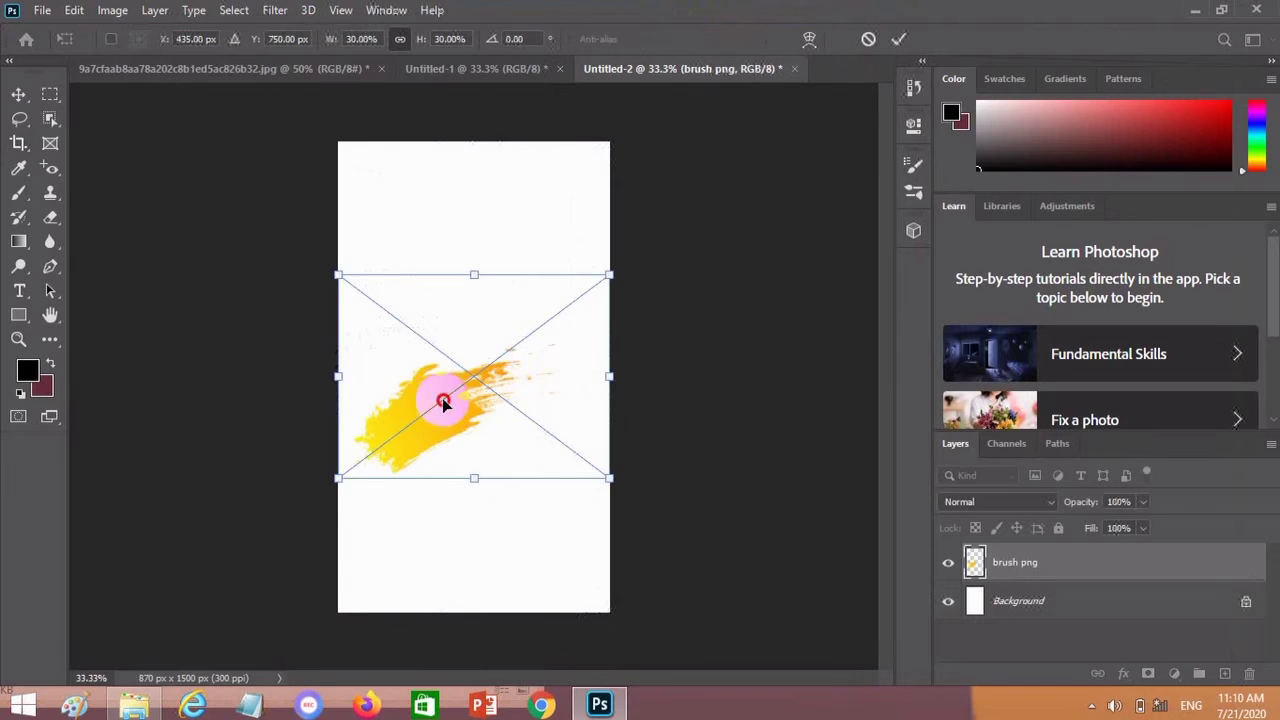
drag(443, 401, 490, 310)
drag(658, 386, 790, 488)
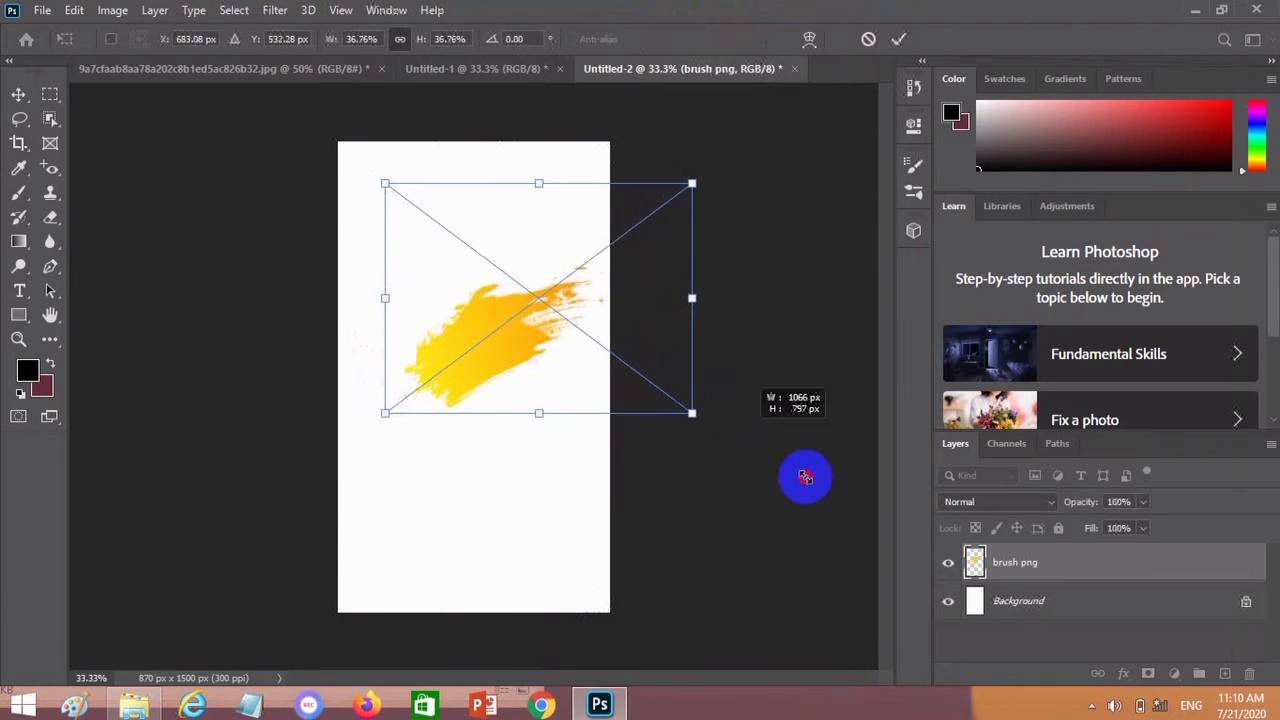
mouse_move(563, 383)
mouse_down()
mouse_move(528, 352)
mouse_move(506, 362)
mouse_up()
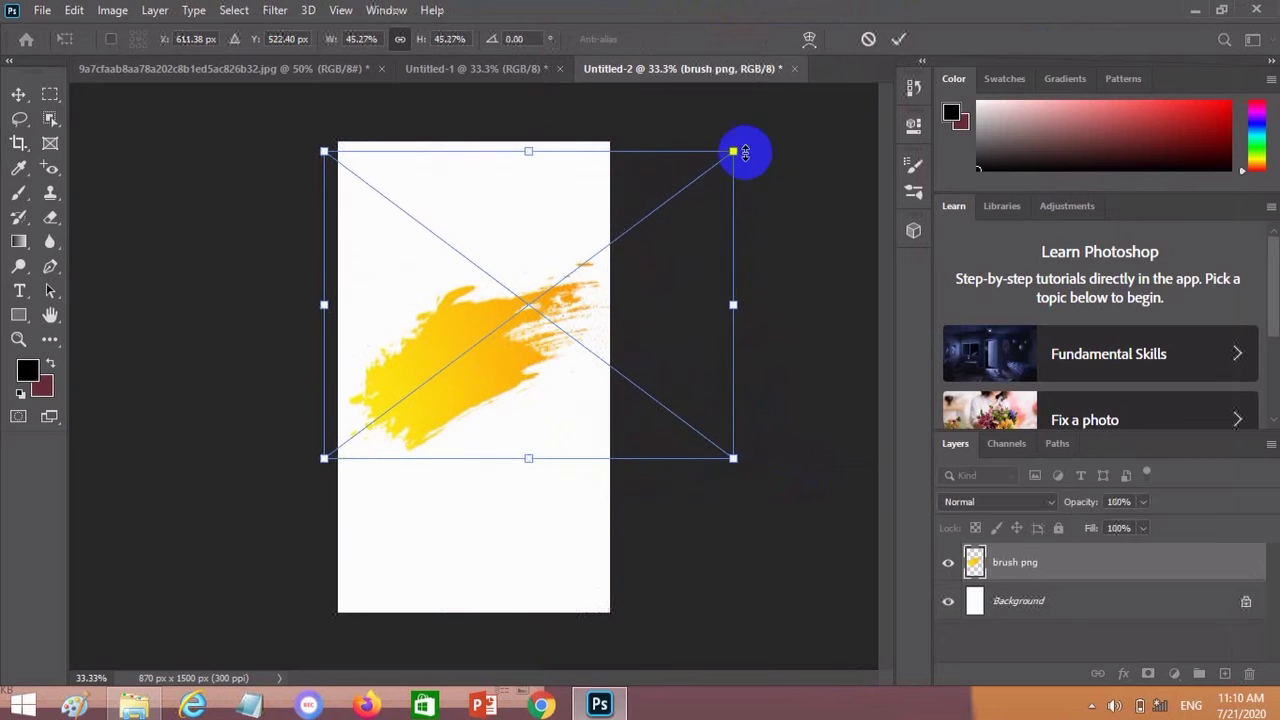
click(898, 40)
Select the brush stroke layer with the Move tool
key(c)
click(19, 95)
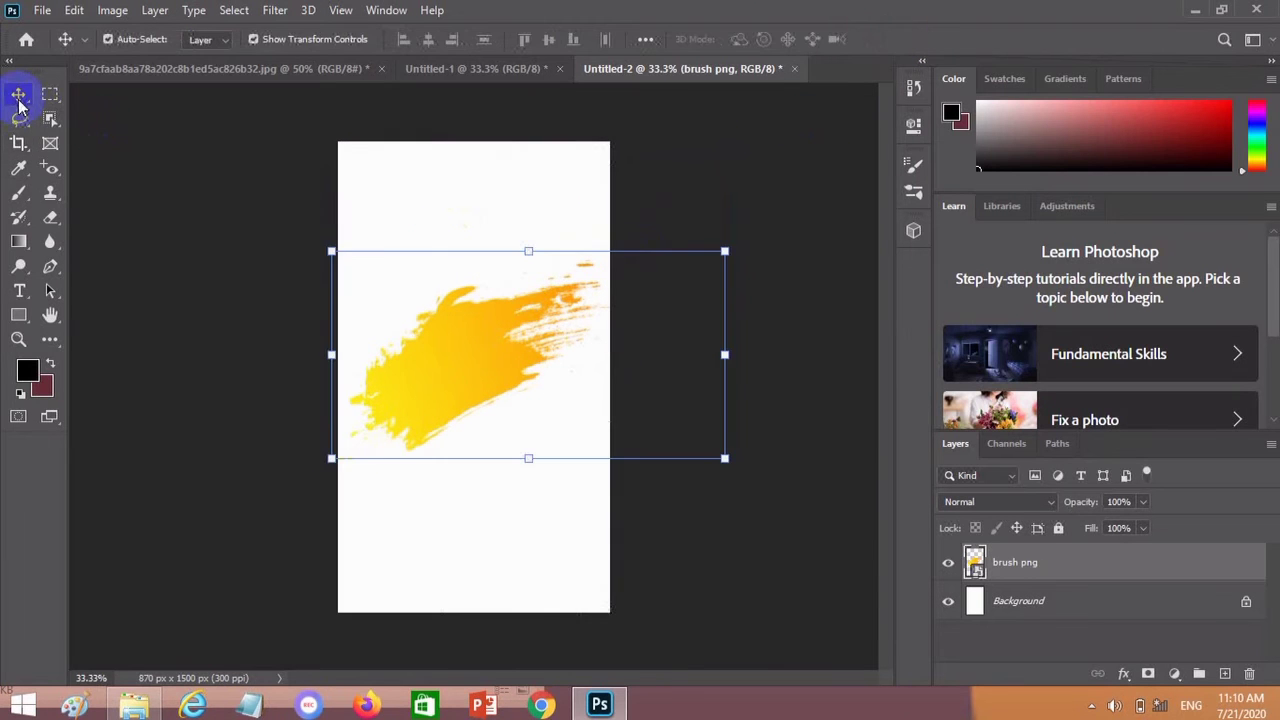
click(500, 305)
Nudge the brush stroke slightly right, then open the backpack photo from Documents > Zapya > Photo
drag(500, 303, 502, 304)
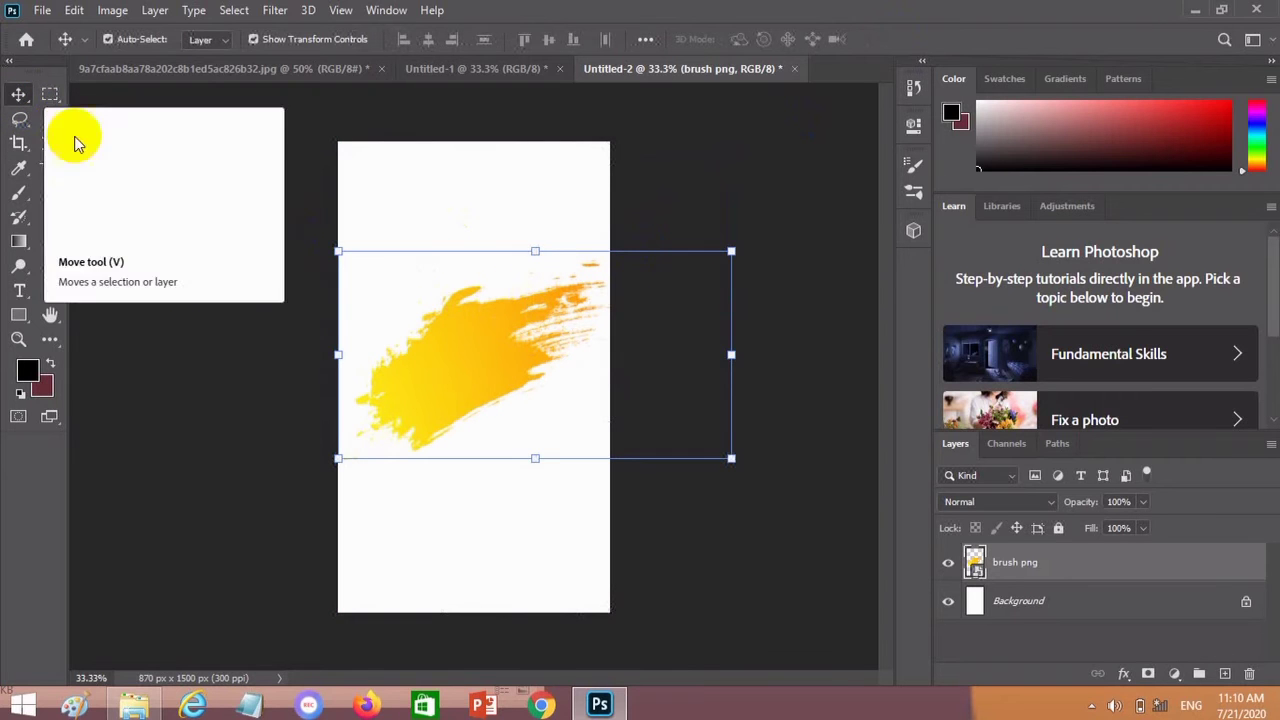
click(254, 417)
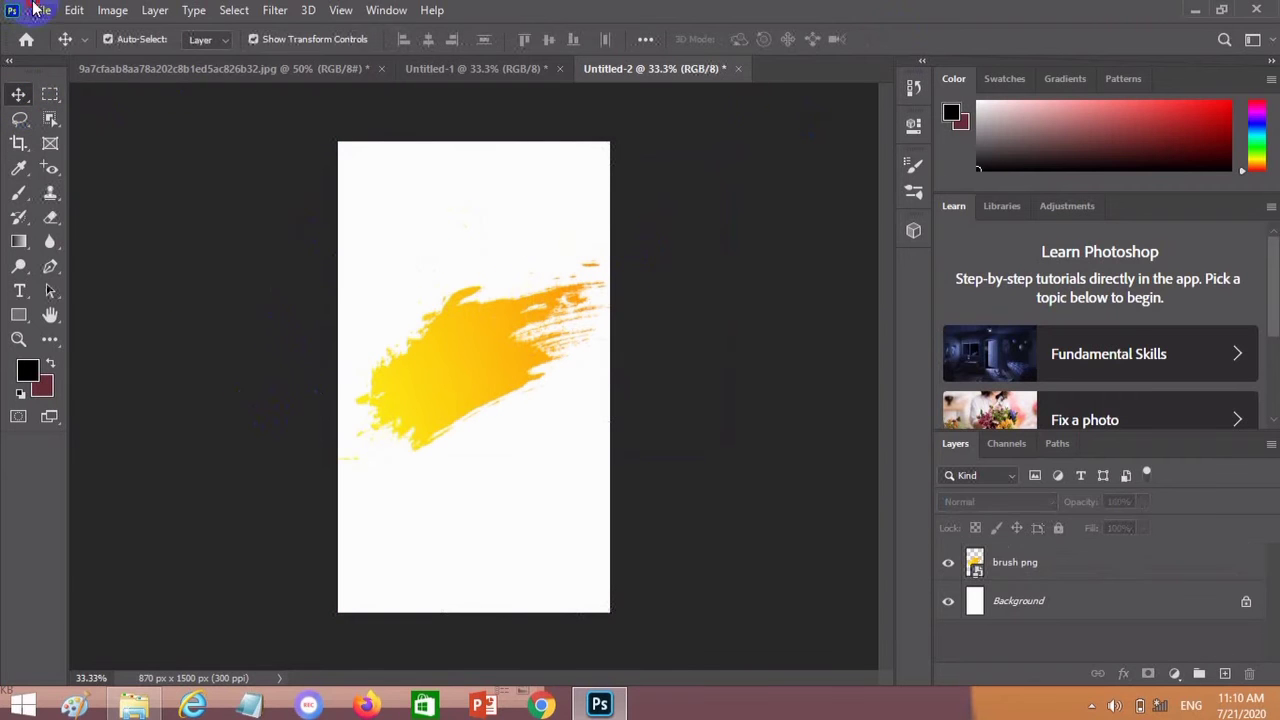
click(42, 10)
click(45, 43)
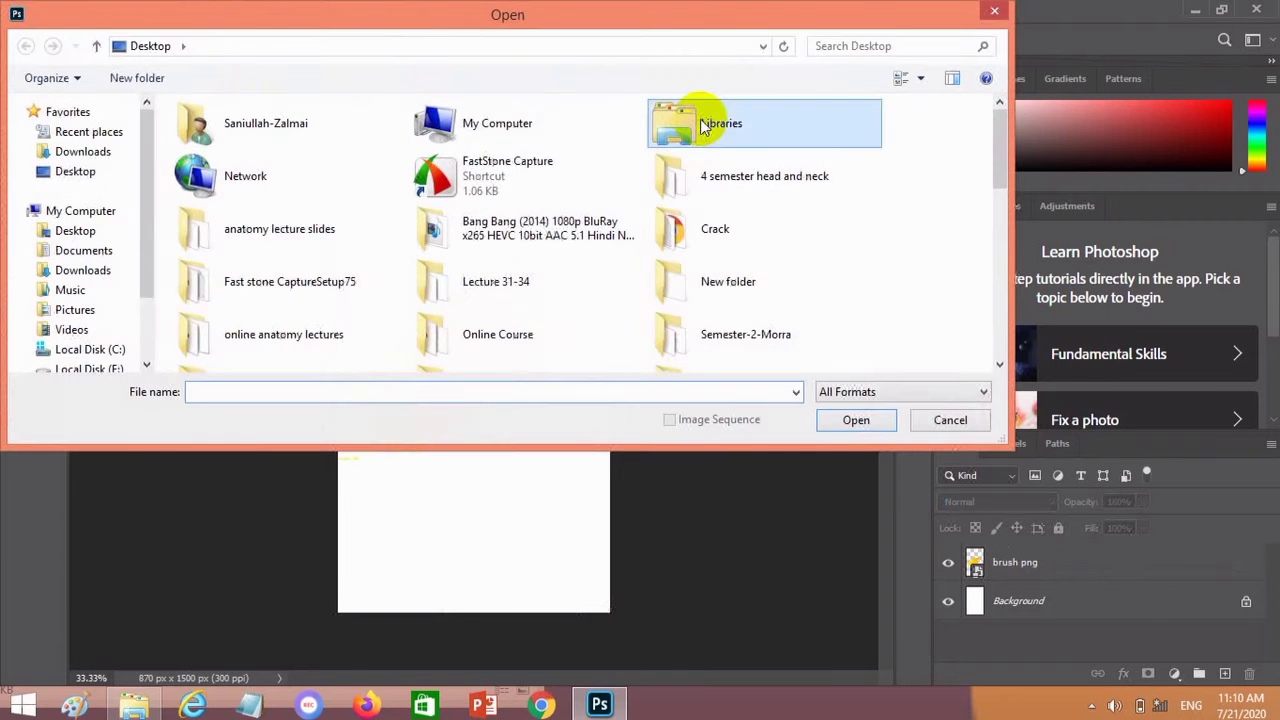
double_click(702, 122)
click(287, 140)
double_click(287, 140)
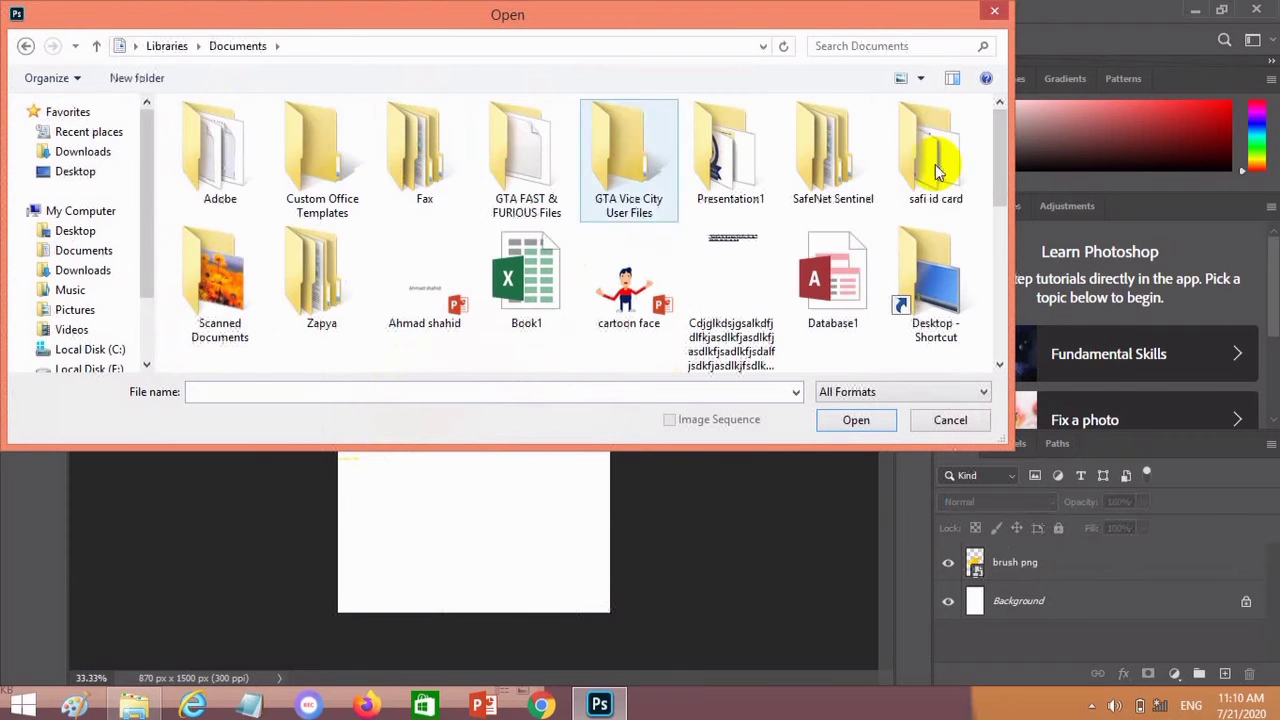
scroll(990, 180, down, 3)
double_click(362, 160)
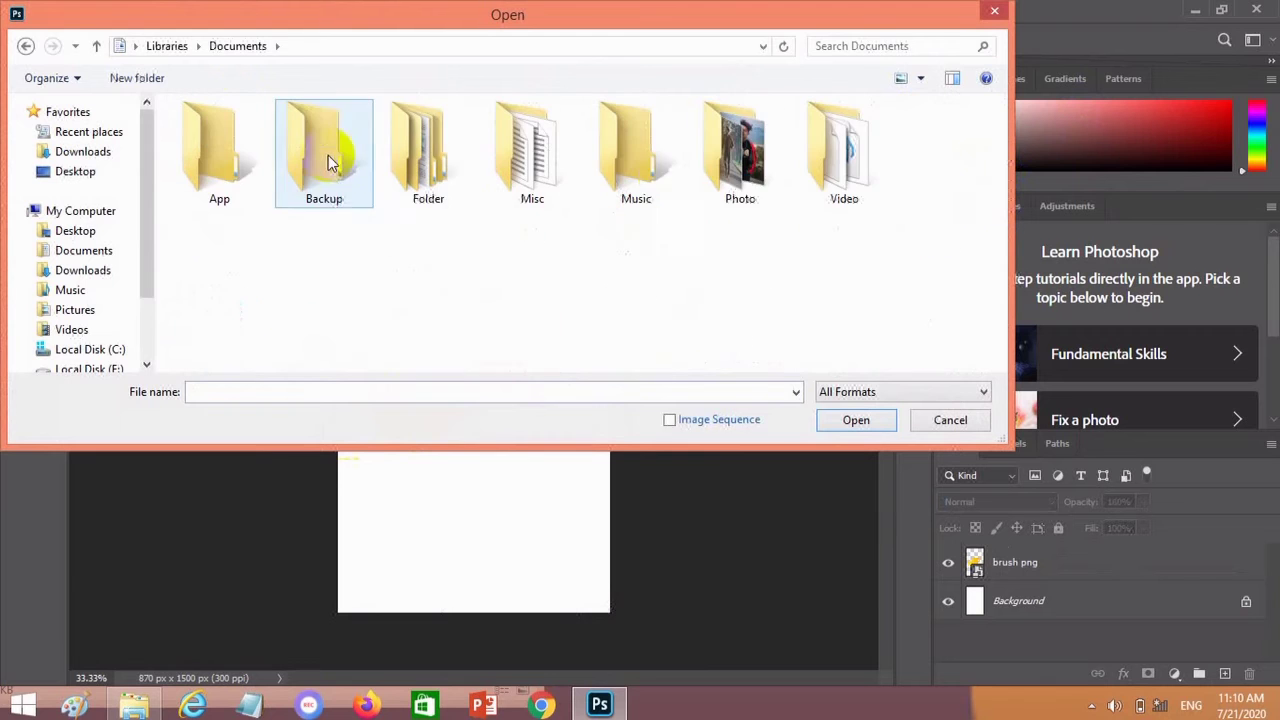
double_click(740, 190)
drag(1000, 125, 1000, 160)
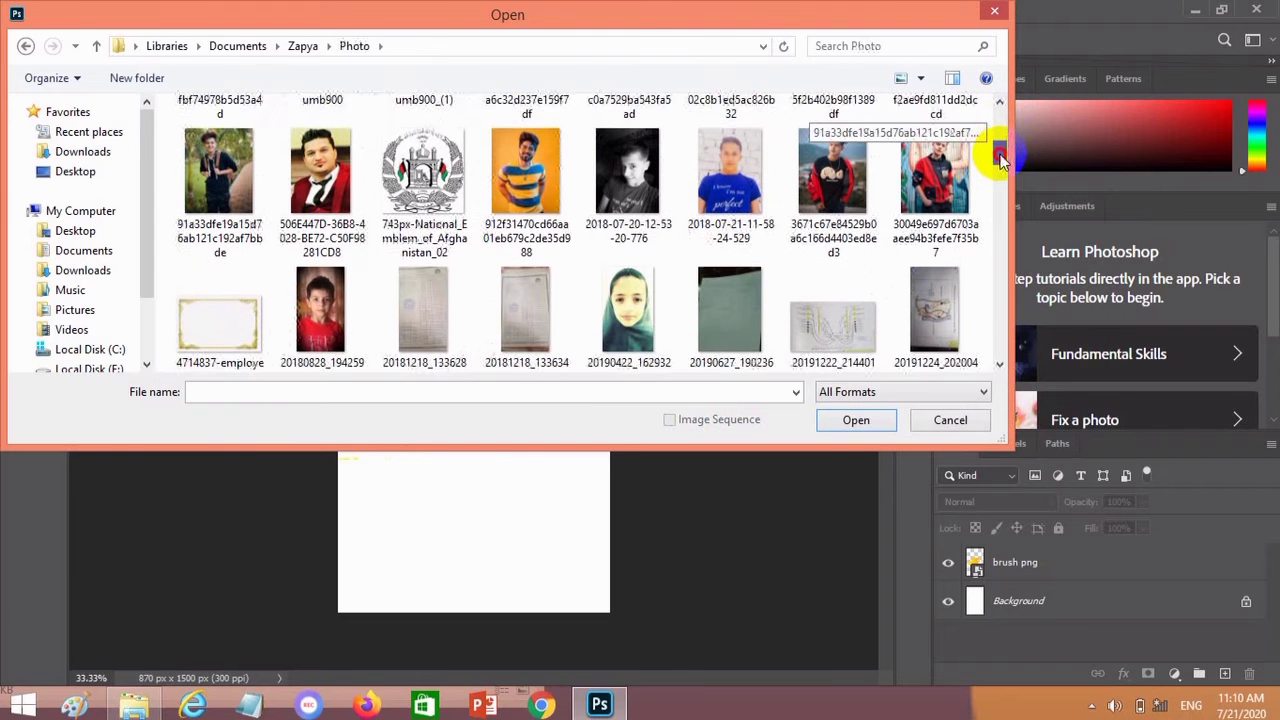
double_click(220, 160)
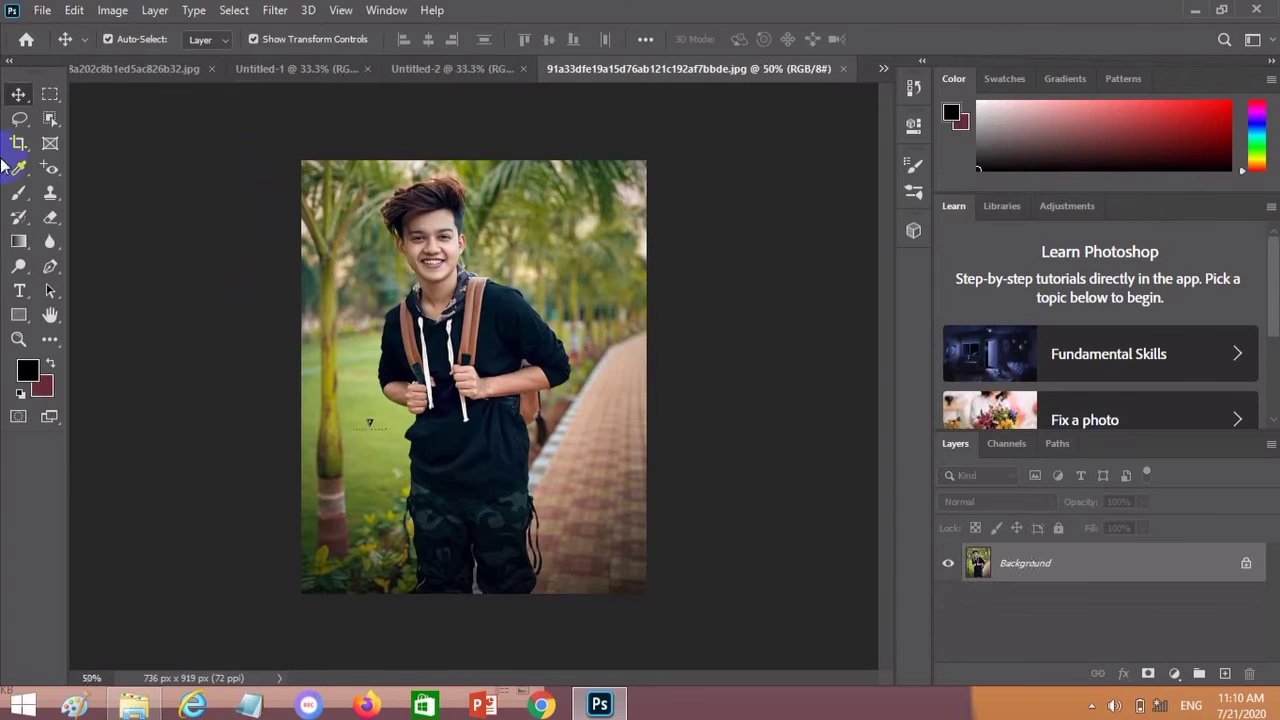
Cut out the young man with Object Selection onto Untitled-2, slightly enlarged and centred over the stroke
click(52, 120)
mouse_move(347, 177)
mouse_down()
mouse_move(594, 544)
mouse_move(576, 592)
mouse_up()
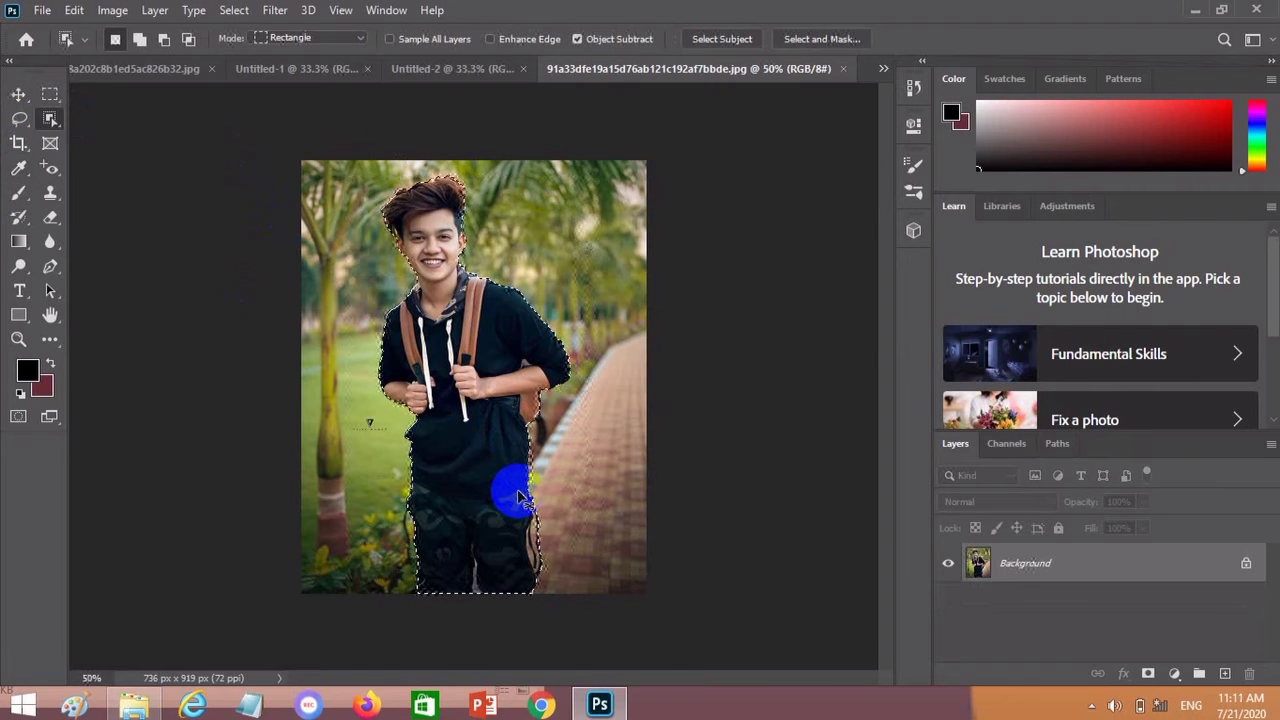
key(ctrl+t)
click(19, 94)
mouse_move(488, 347)
mouse_down()
mouse_move(455, 333)
mouse_move(484, 368)
mouse_up()
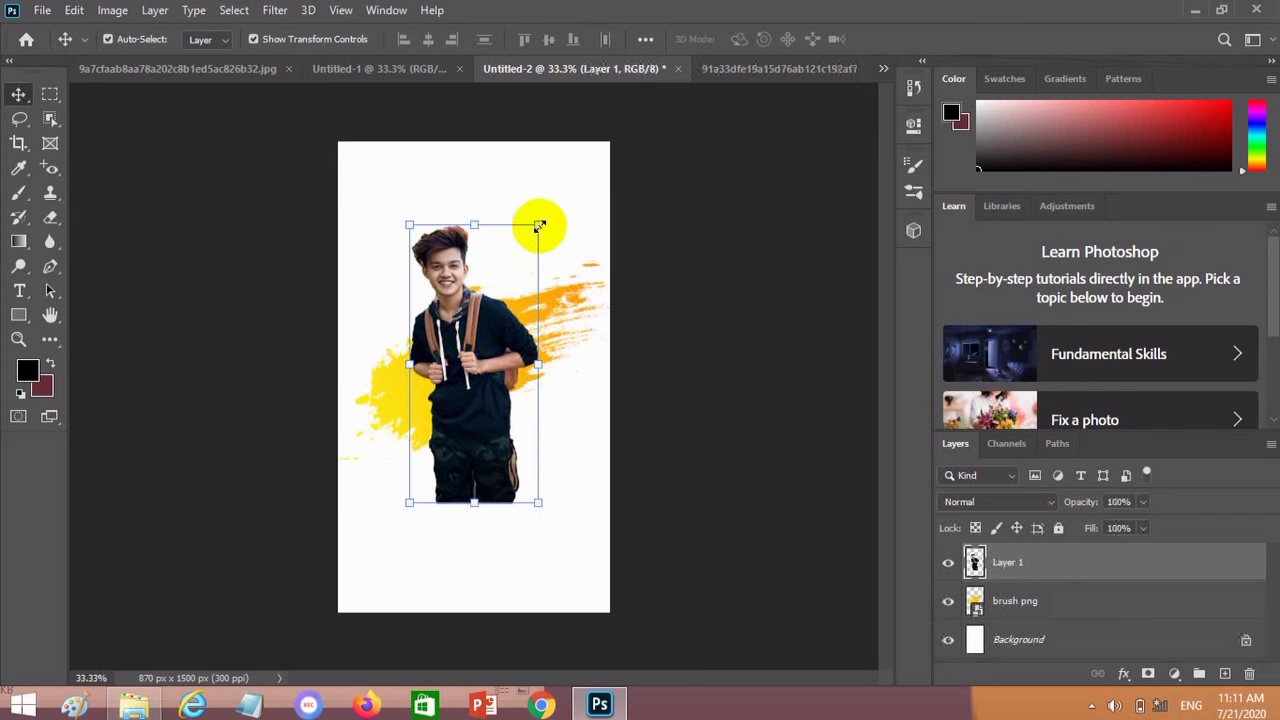
drag(539, 226, 541, 221)
drag(505, 304, 507, 306)
click(933, 39)
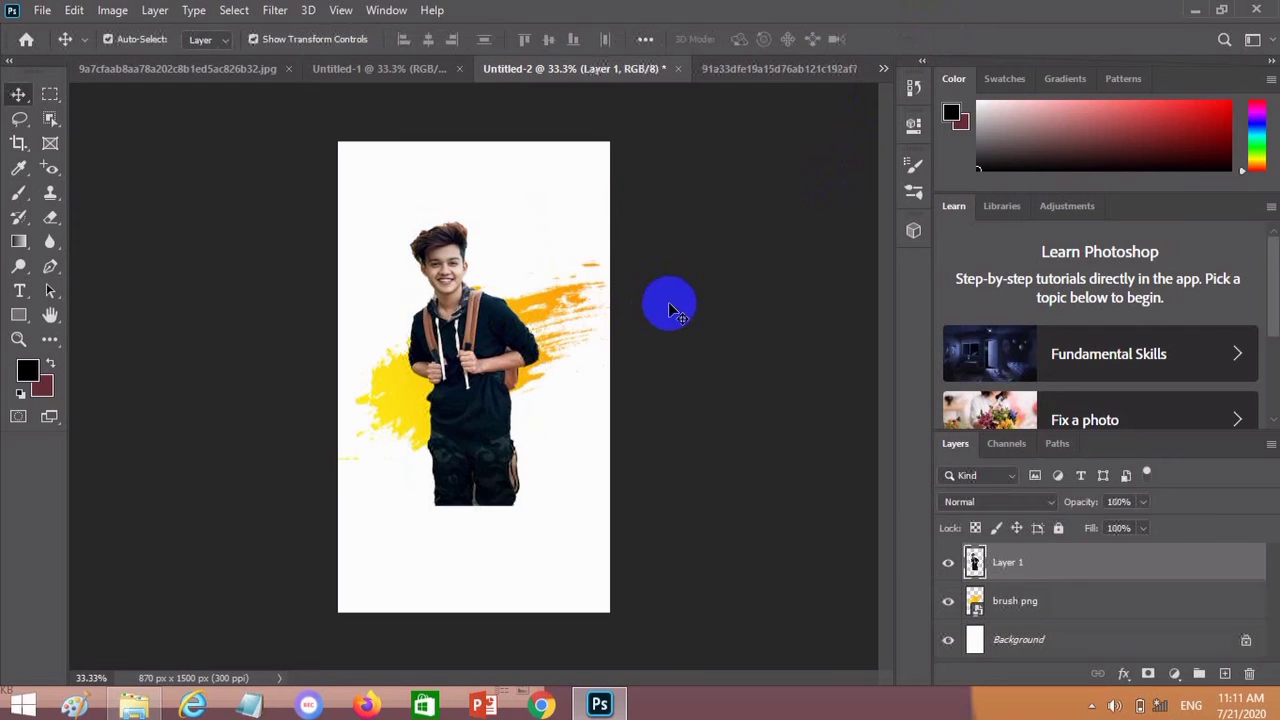
Close the red-shirt photo document without saving changes
click(368, 68)
click(238, 68)
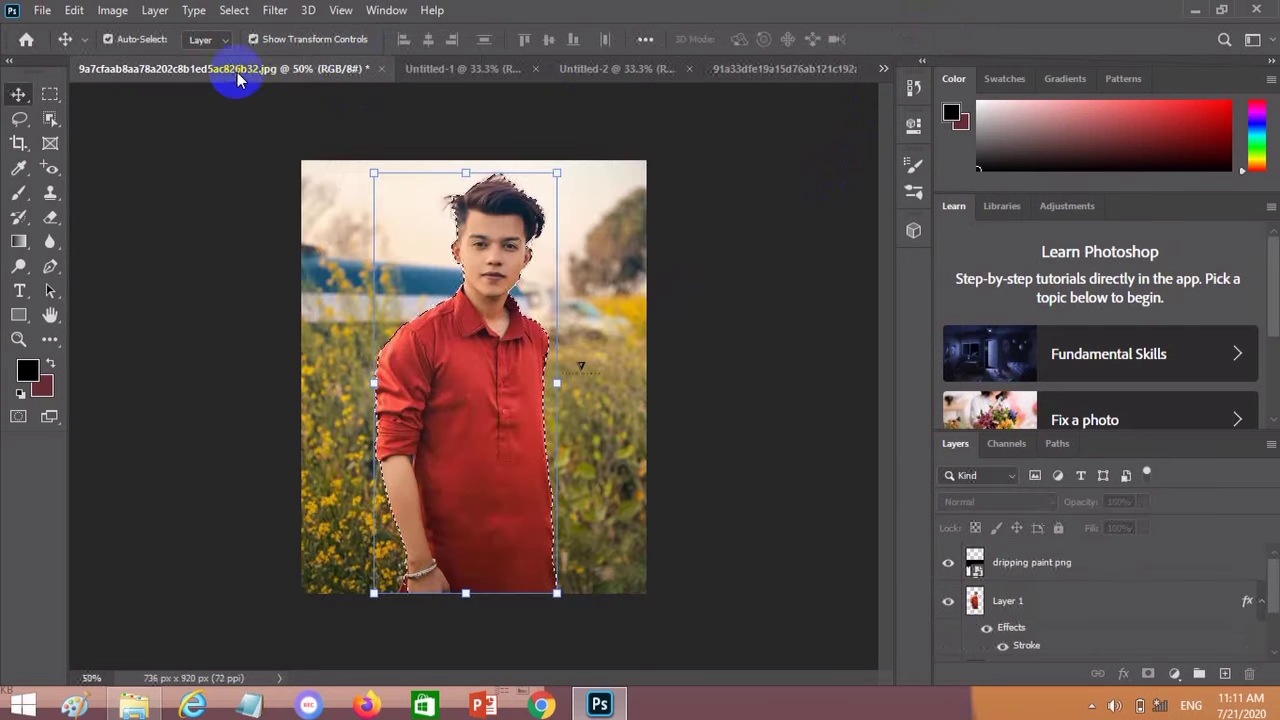
click(380, 70)
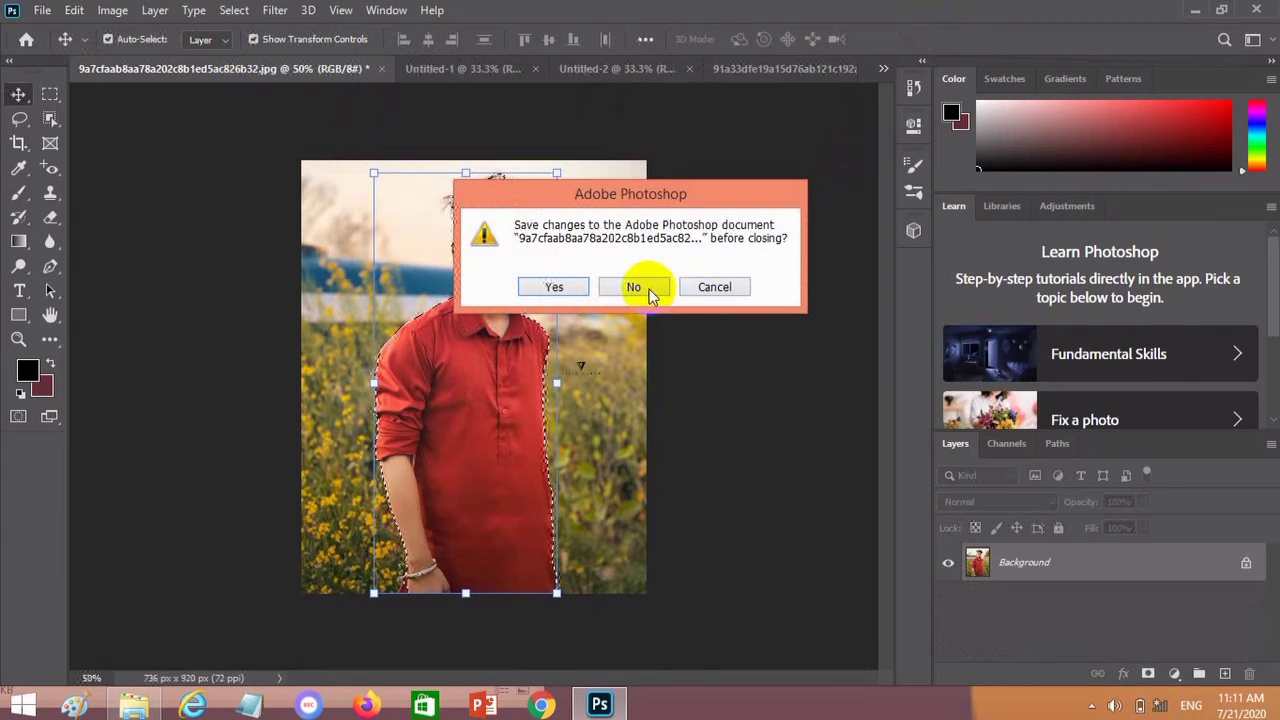
click(648, 287)
Place dripping paint png from the Desktop onto the poster as a new layer
click(553, 70)
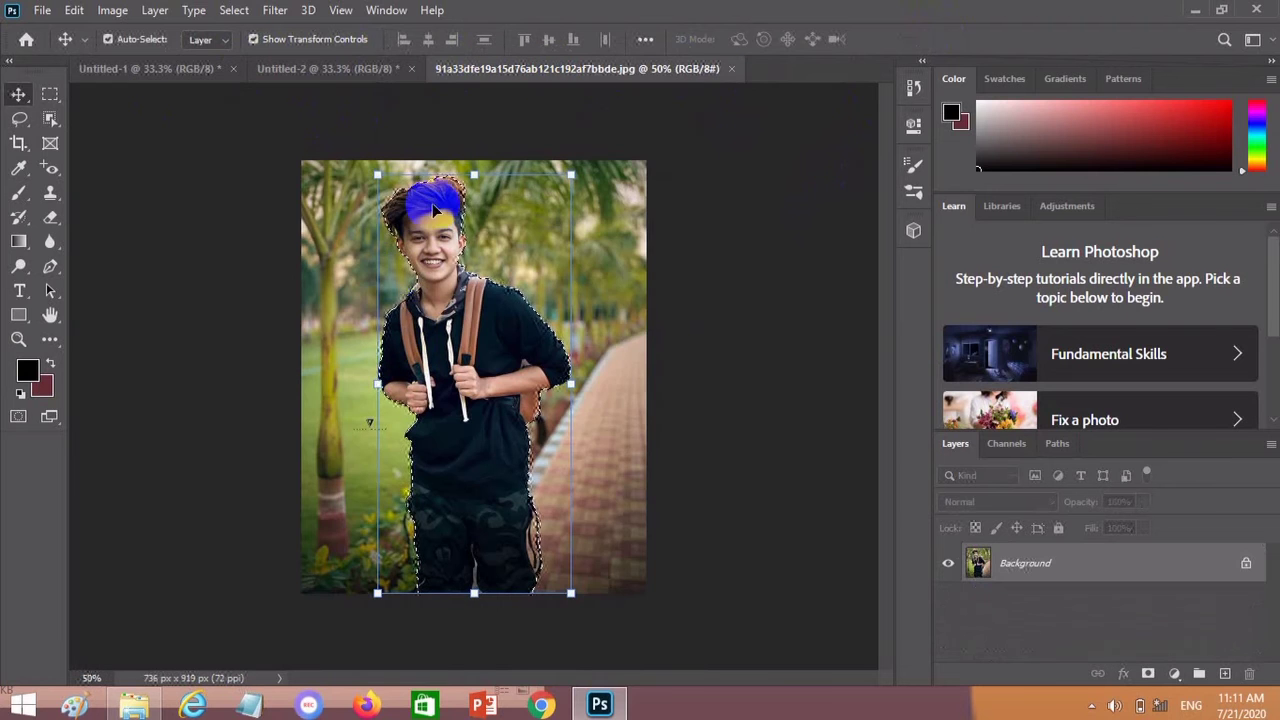
click(318, 68)
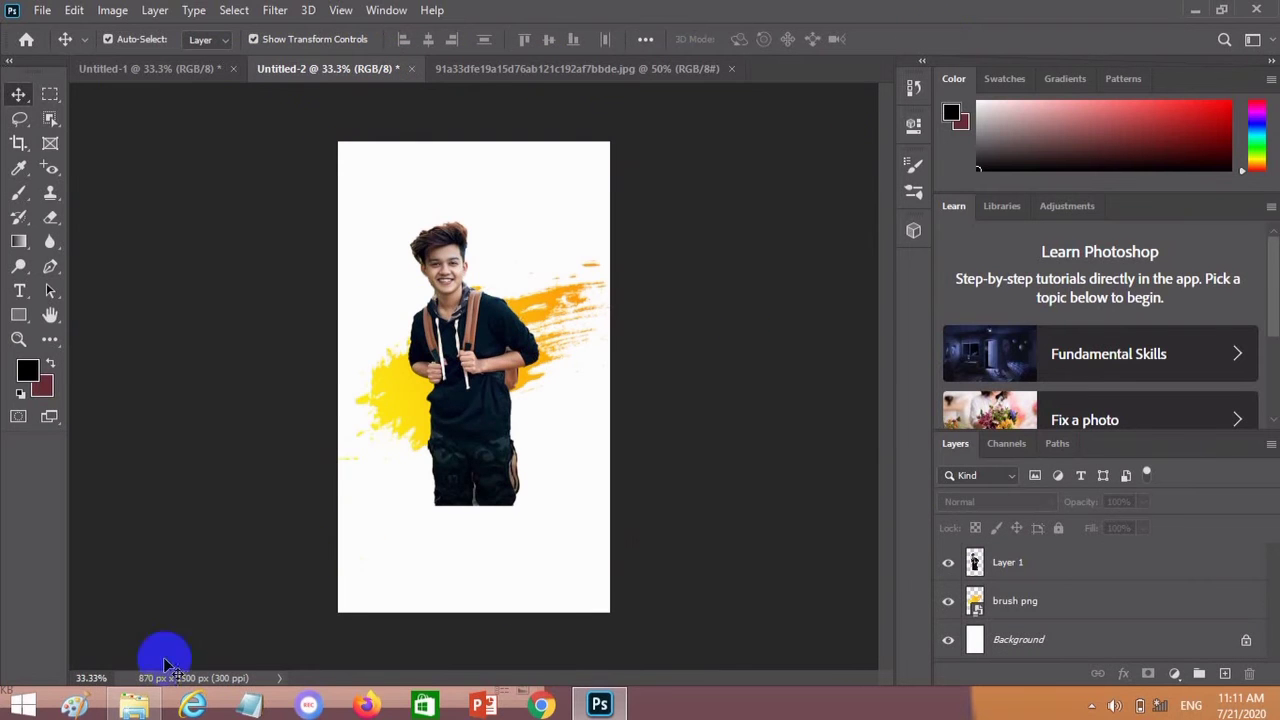
click(147, 710)
mouse_move(130, 663)
mouse_down()
mouse_move(100, 678)
mouse_move(571, 537)
mouse_up()
Lower the dripping paint graphic and give the brush png layer Lighter Color blending
drag(488, 430, 480, 543)
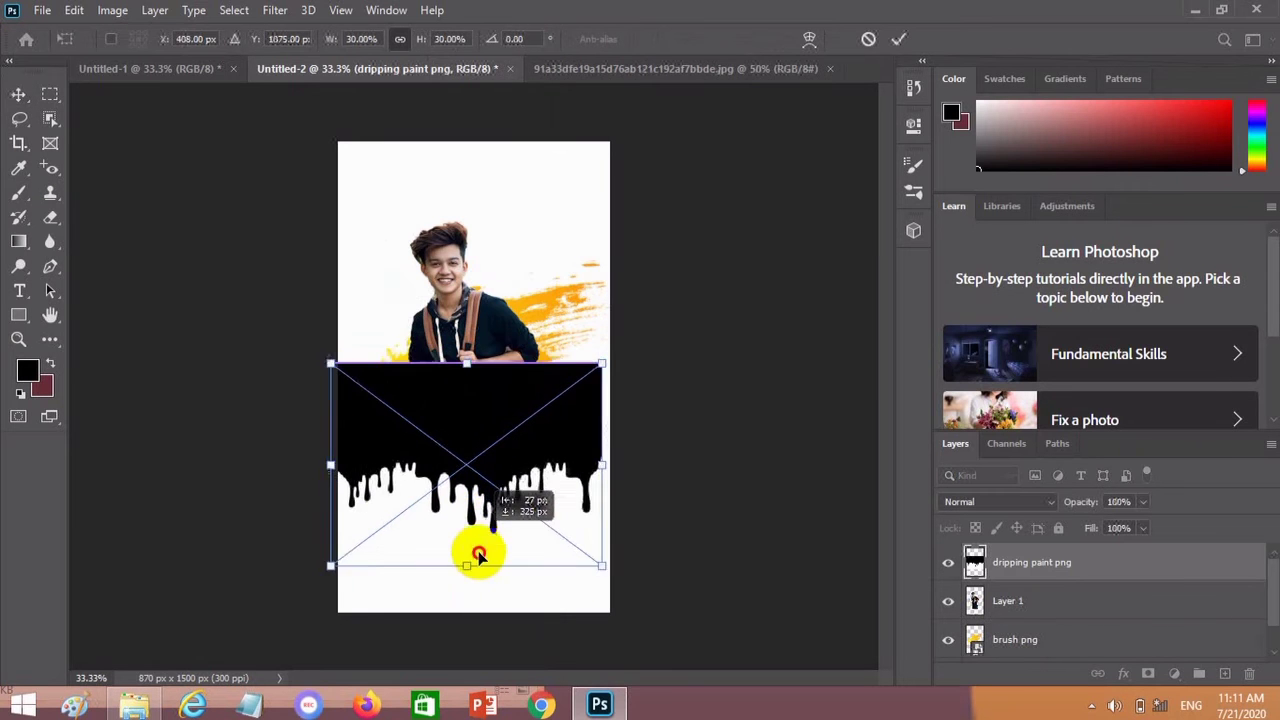
click(897, 41)
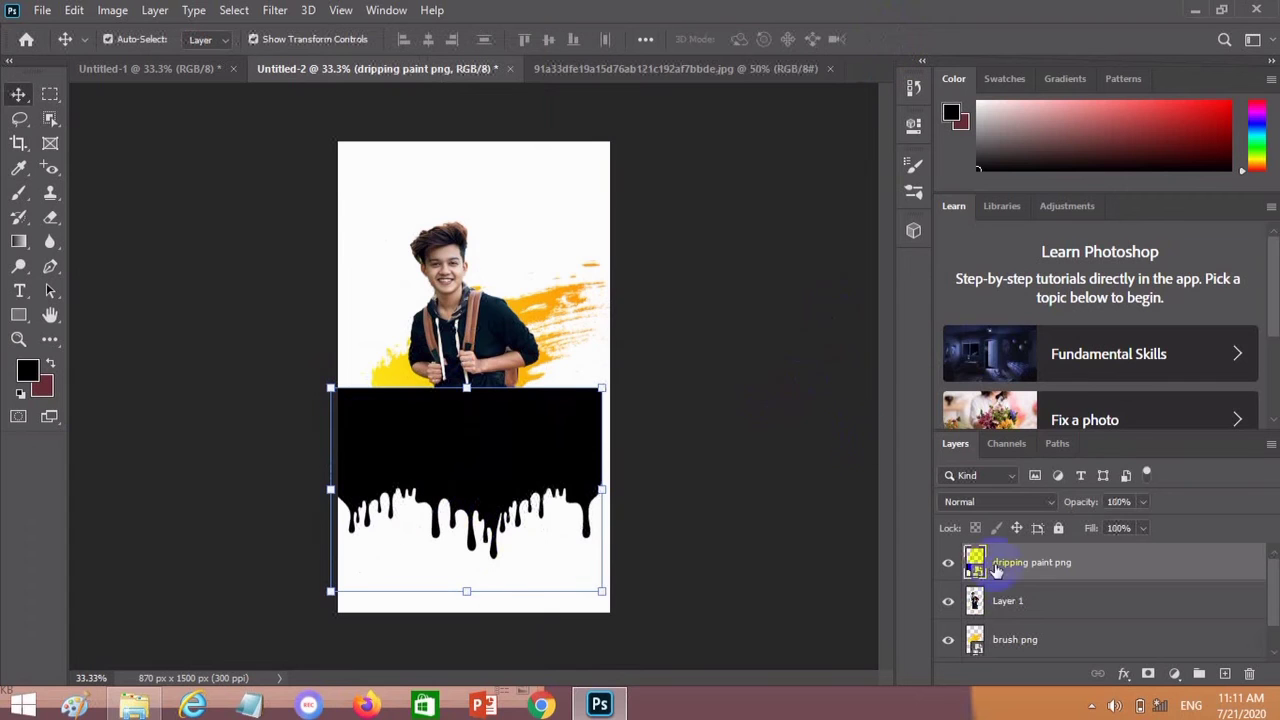
click(1111, 655)
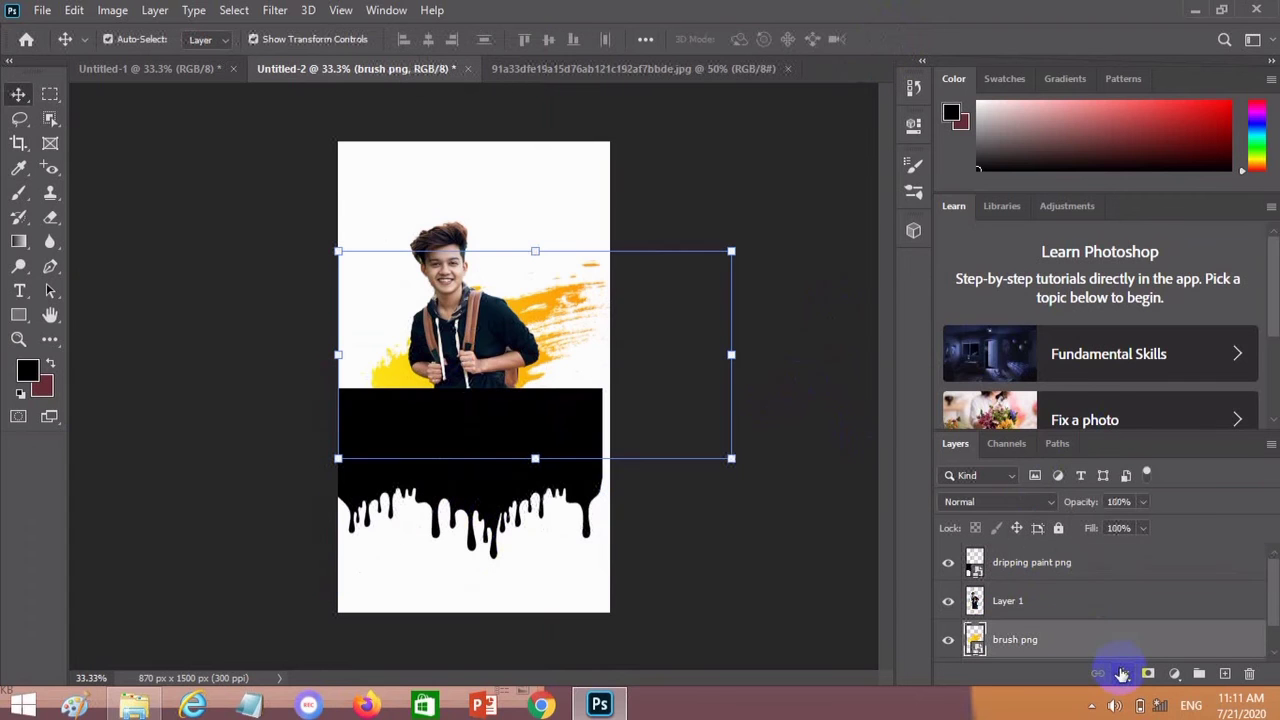
click(1124, 673)
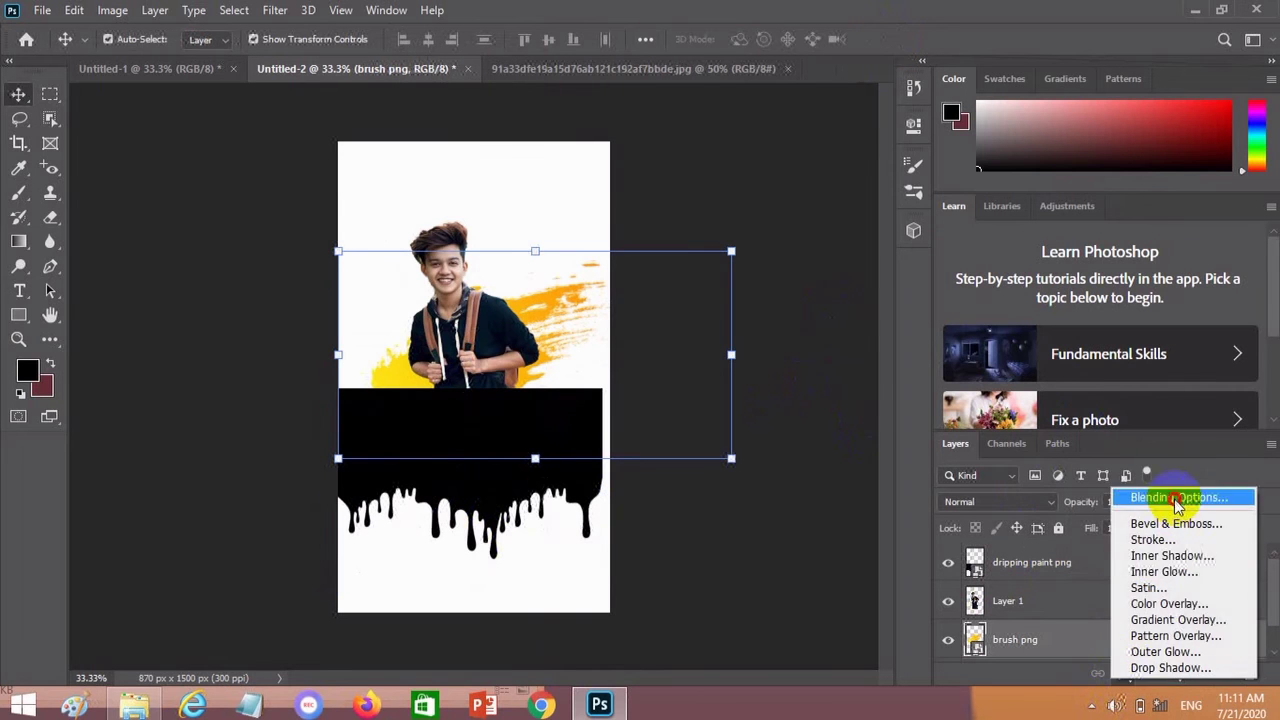
click(947, 326)
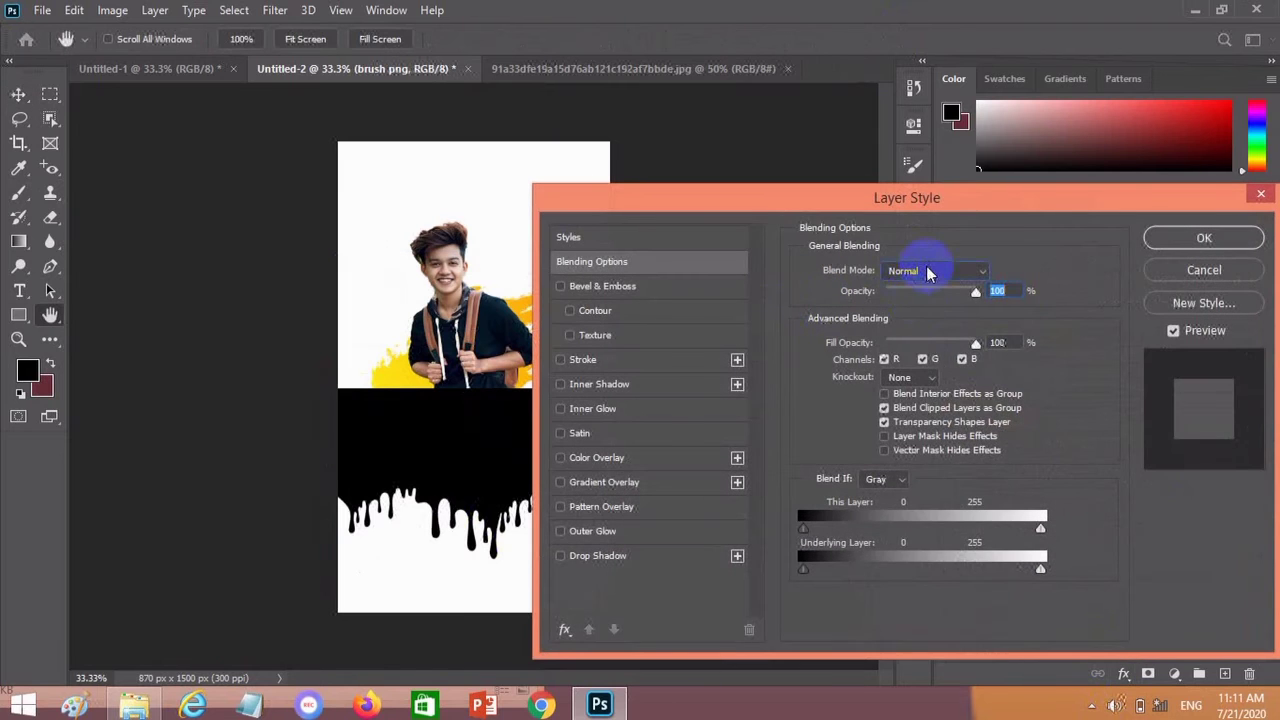
click(928, 274)
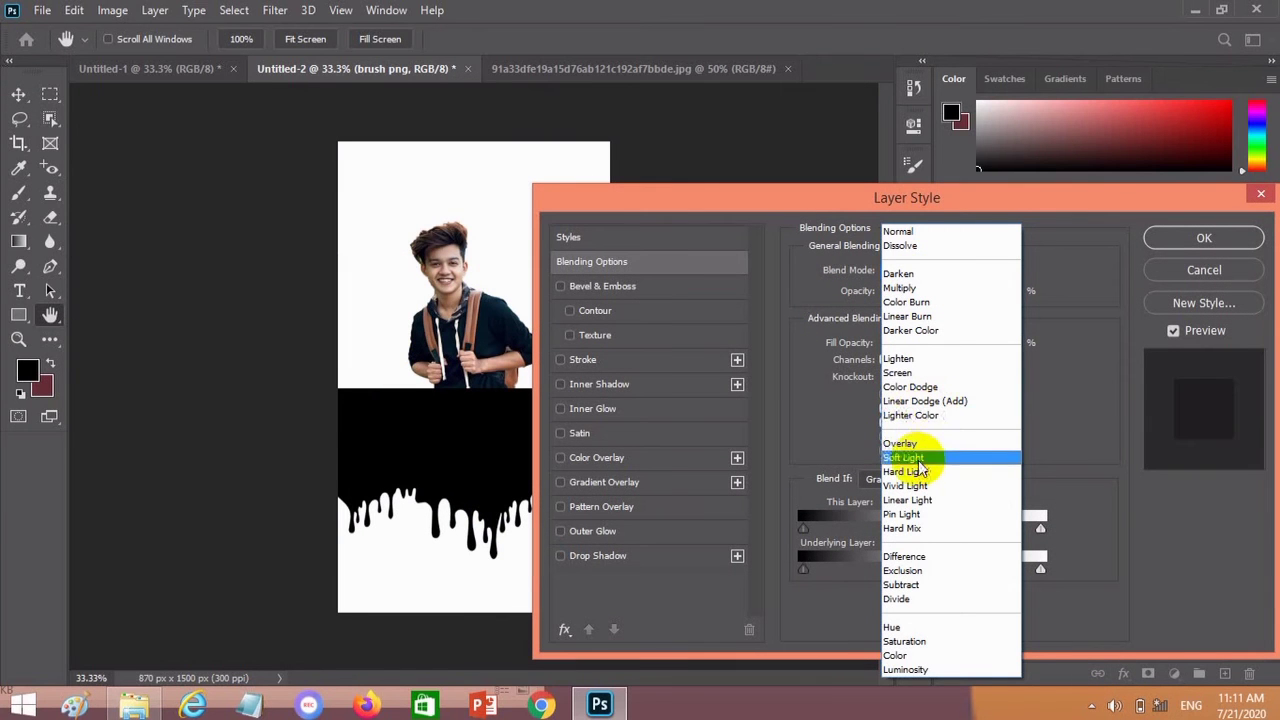
click(912, 415)
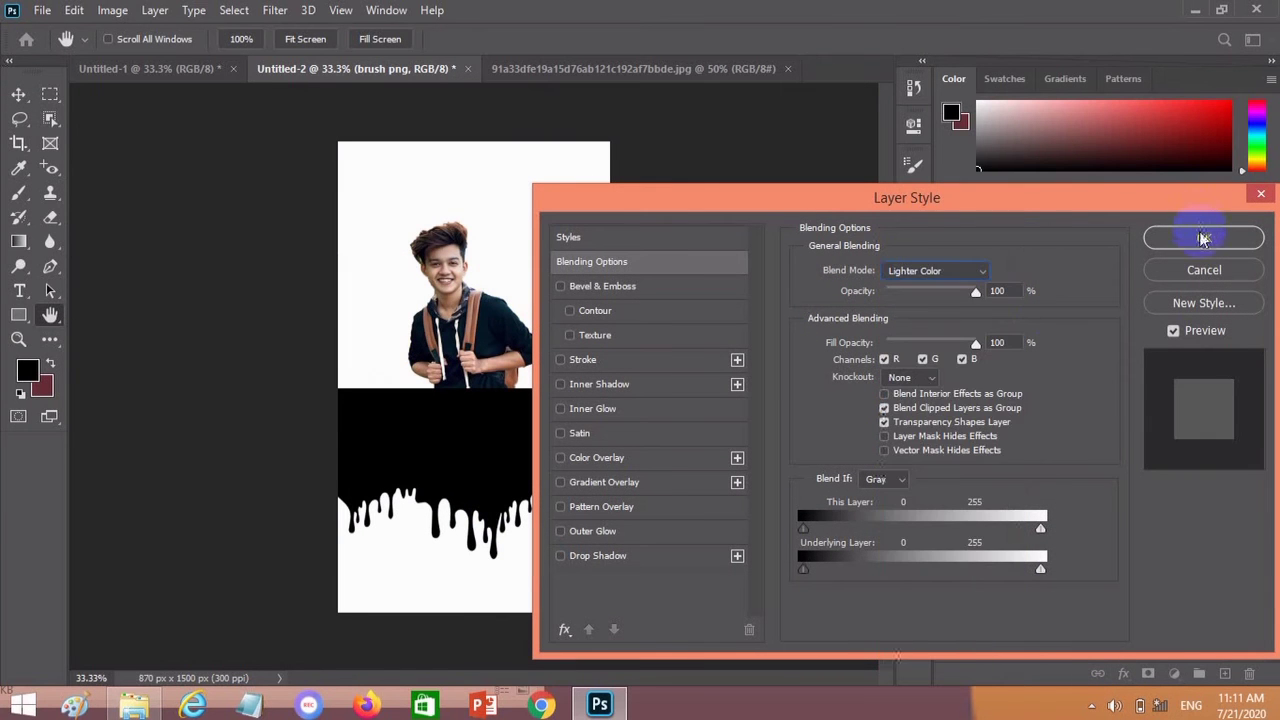
click(1204, 238)
Try Lighter Color blending on the dripping paint layer, then undo it
click(549, 505)
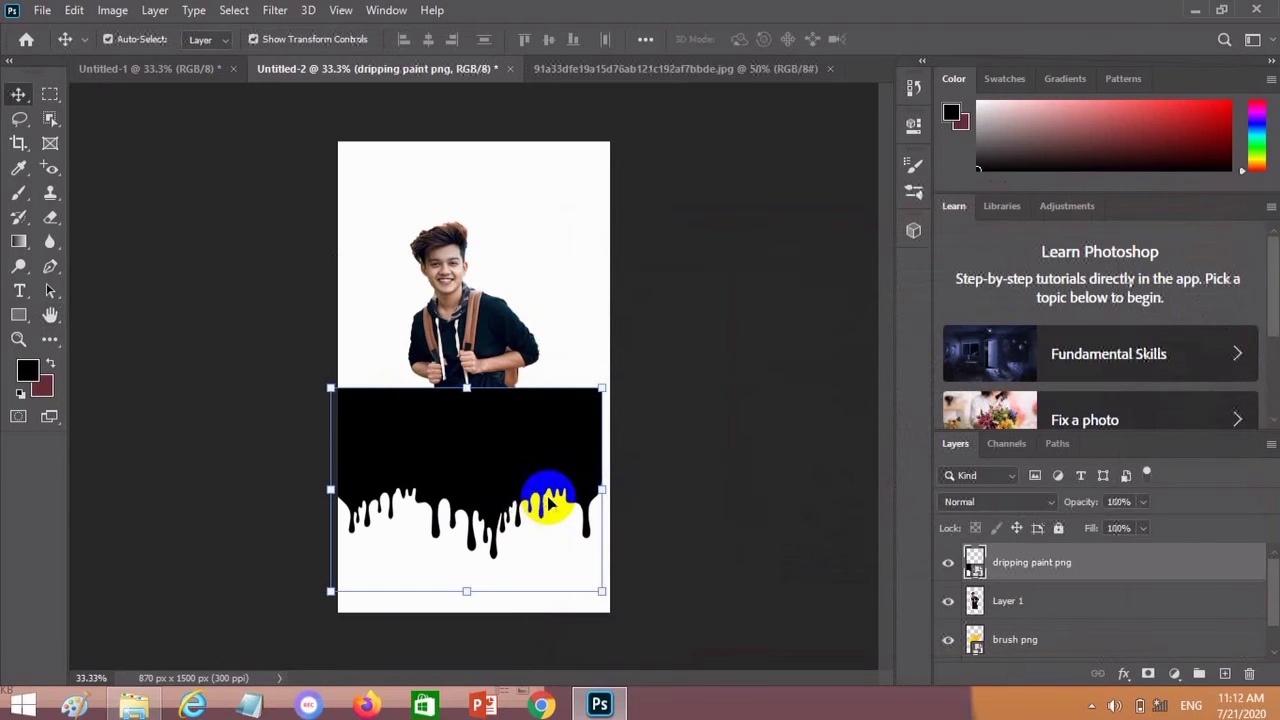
click(1125, 675)
click(1180, 489)
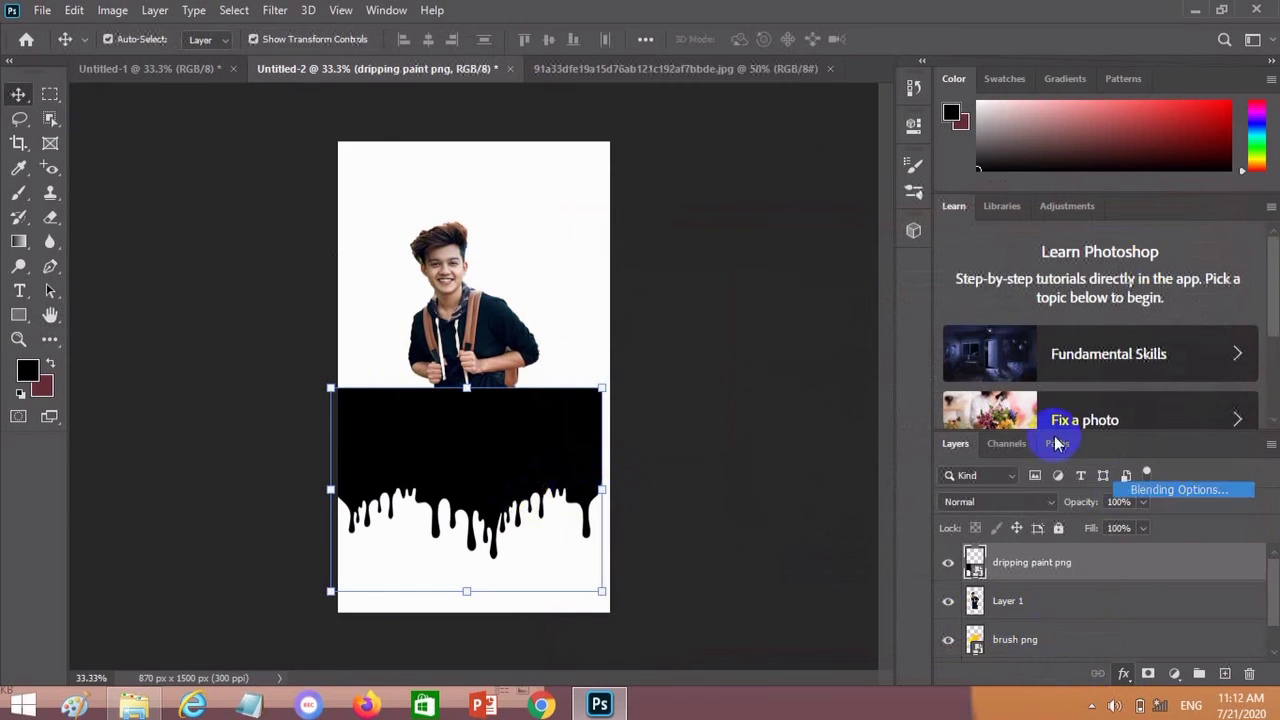
click(880, 268)
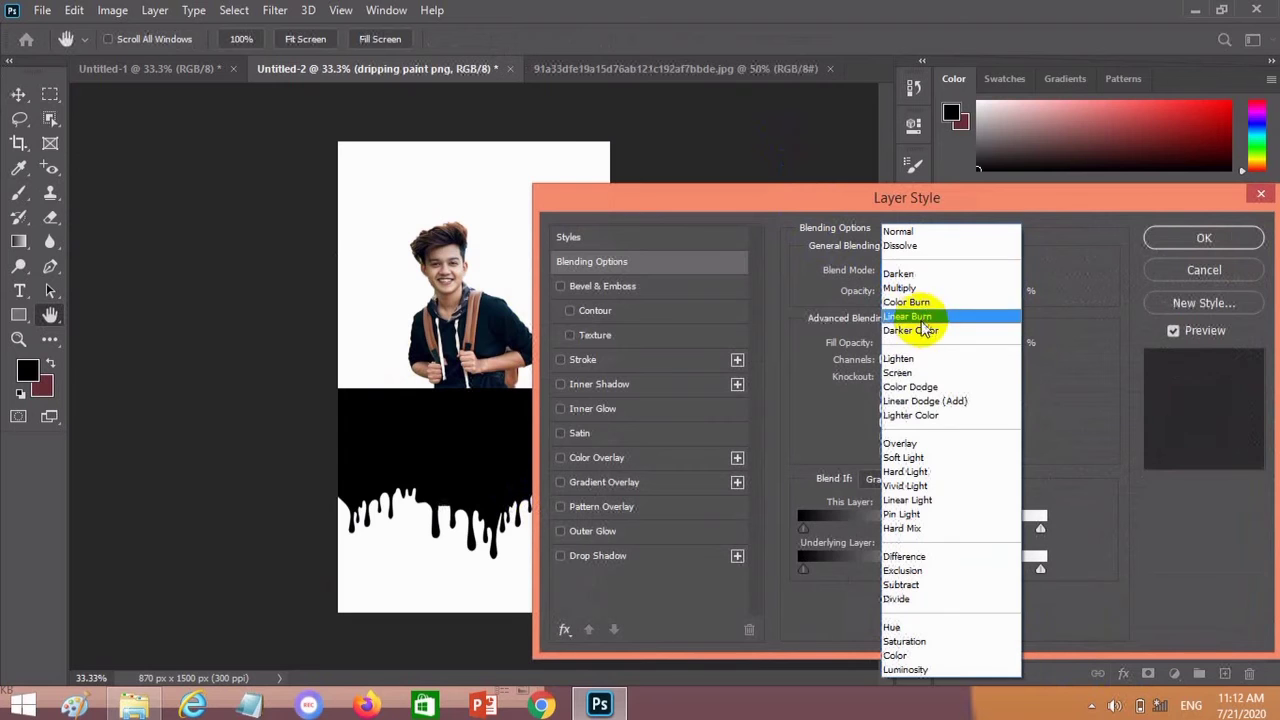
click(915, 415)
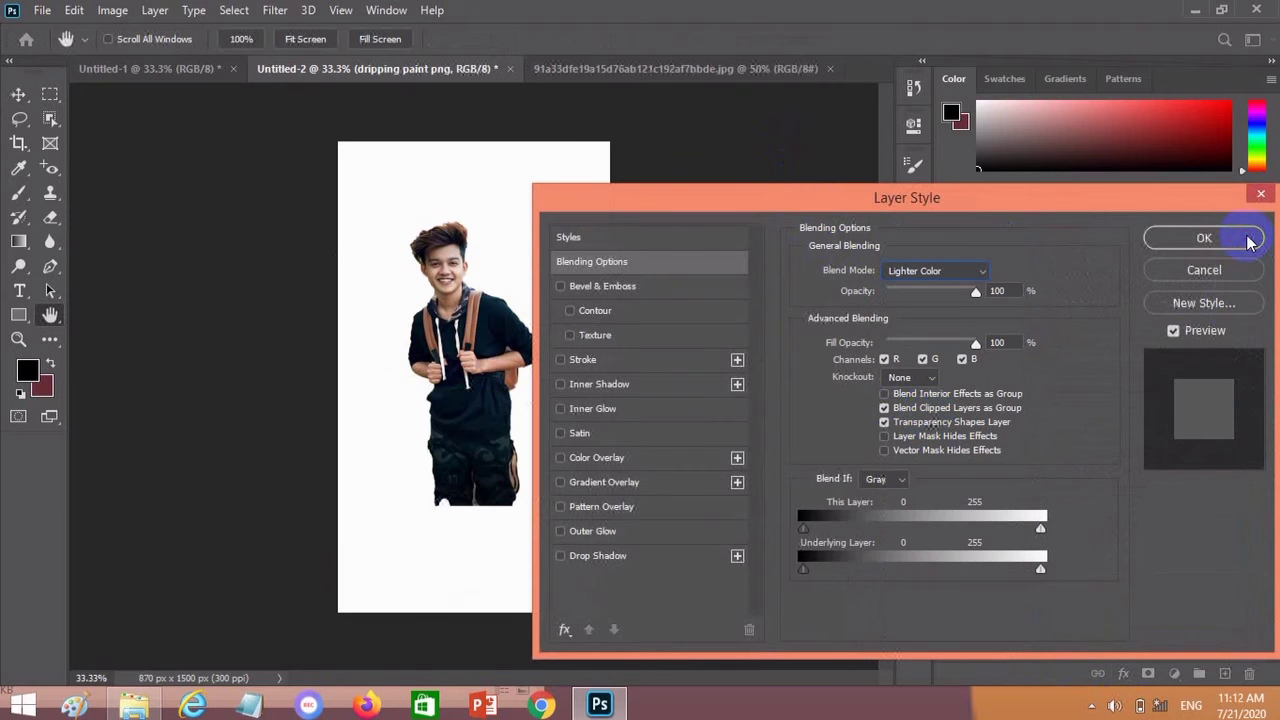
click(1246, 240)
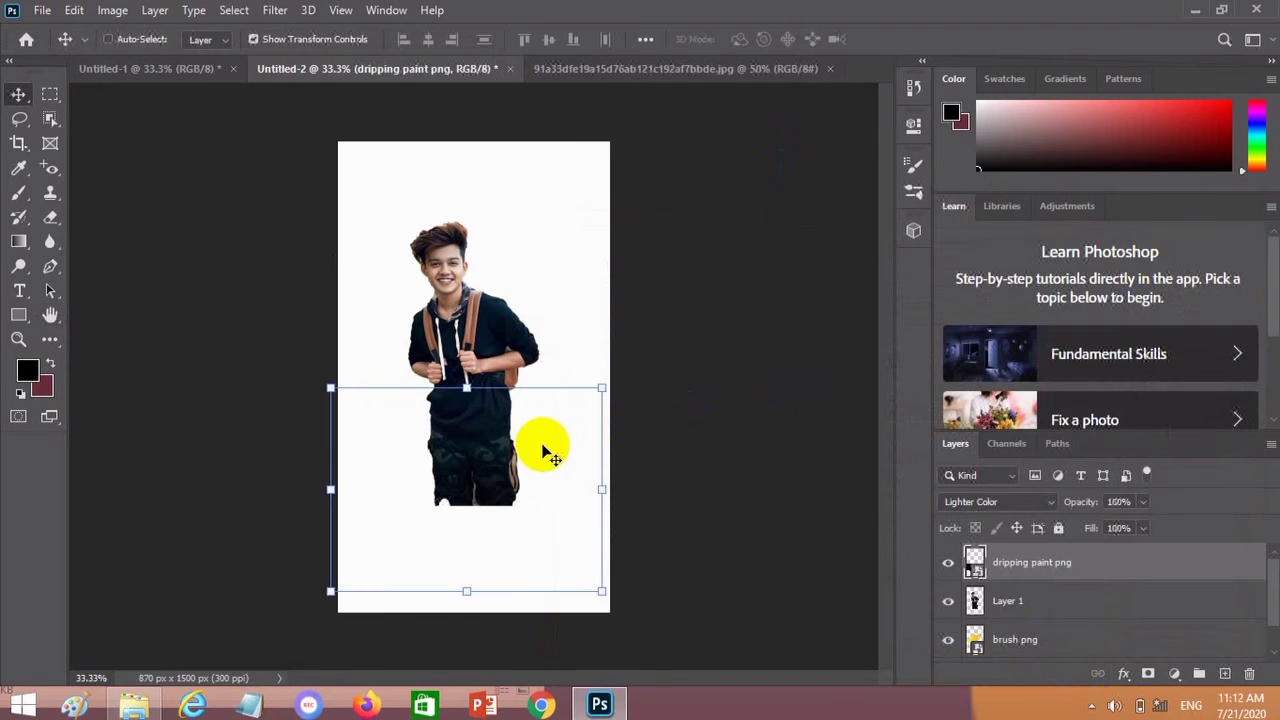
key(ctrl+z)
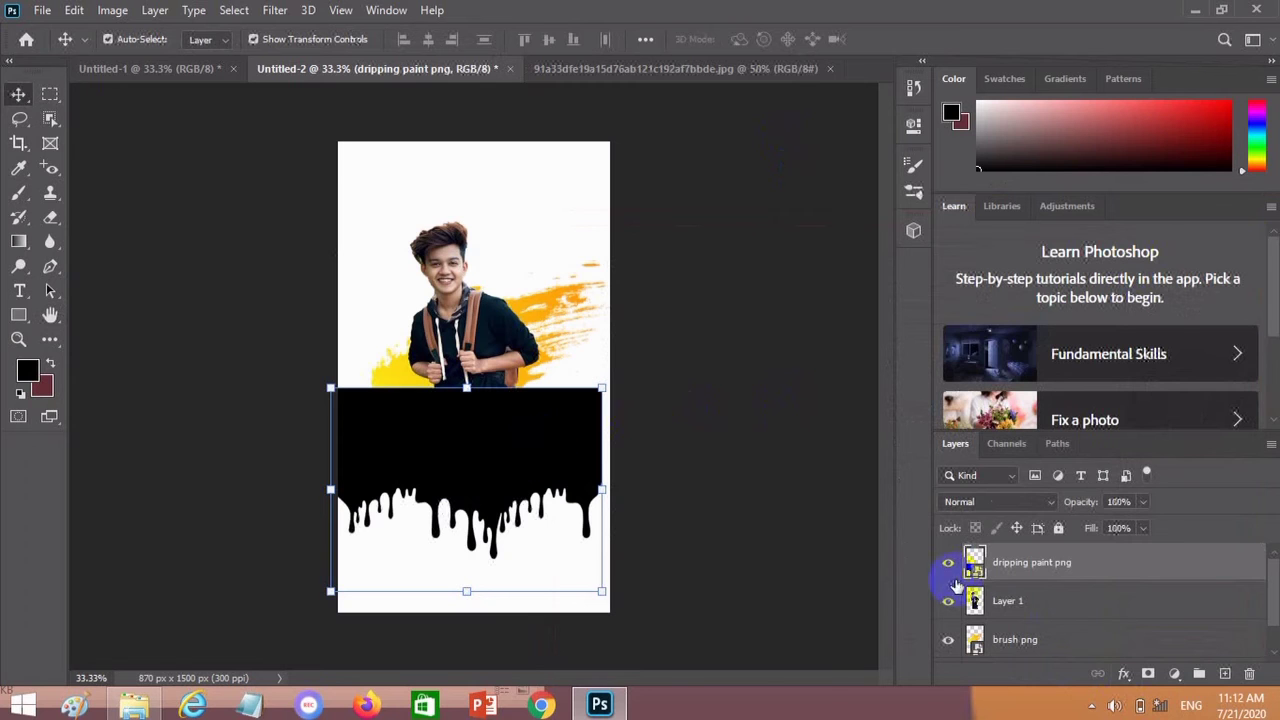
Set the dripping paint layer to Lighten and raise it under the shirt
click(1127, 680)
click(1050, 500)
click(1050, 500)
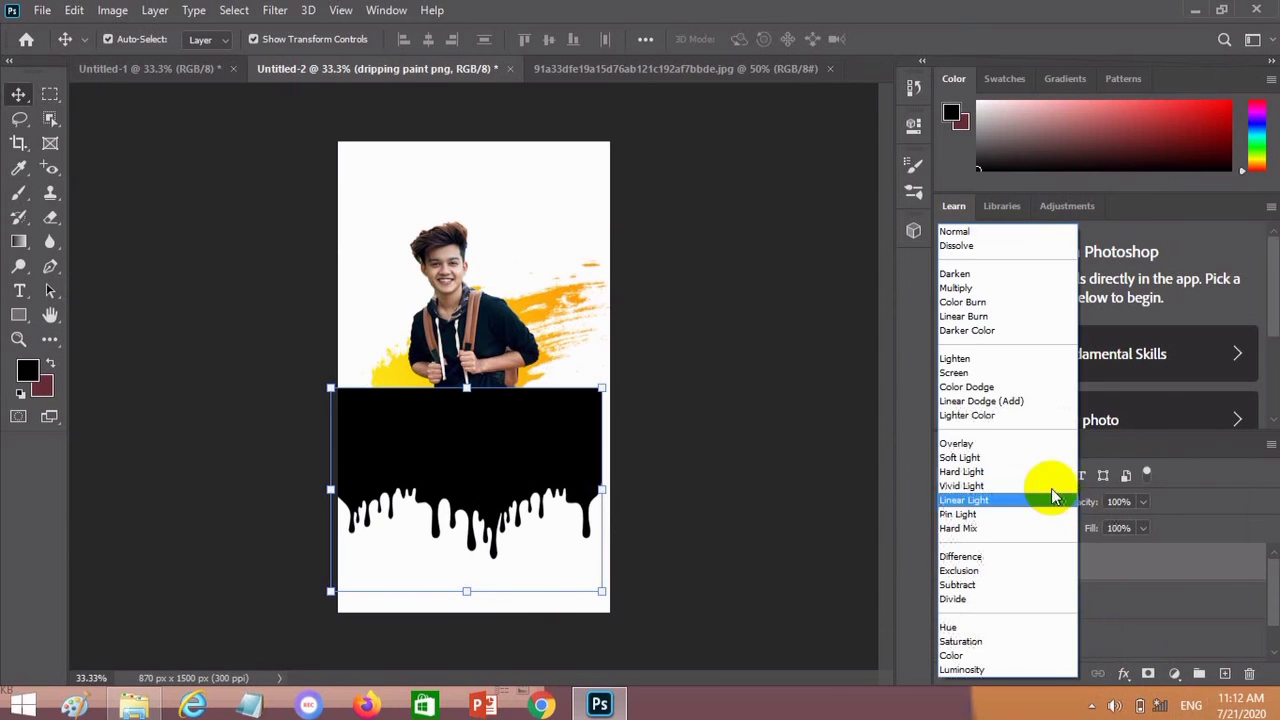
click(1005, 359)
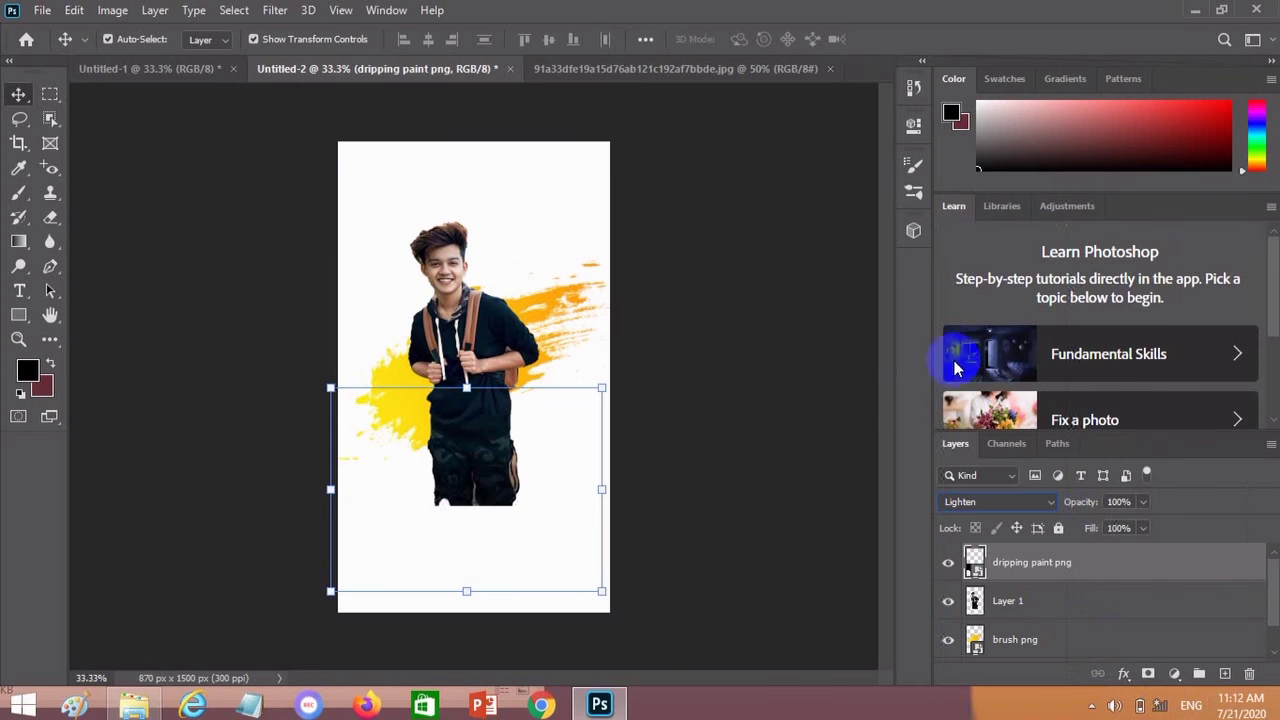
drag(557, 537, 562, 445)
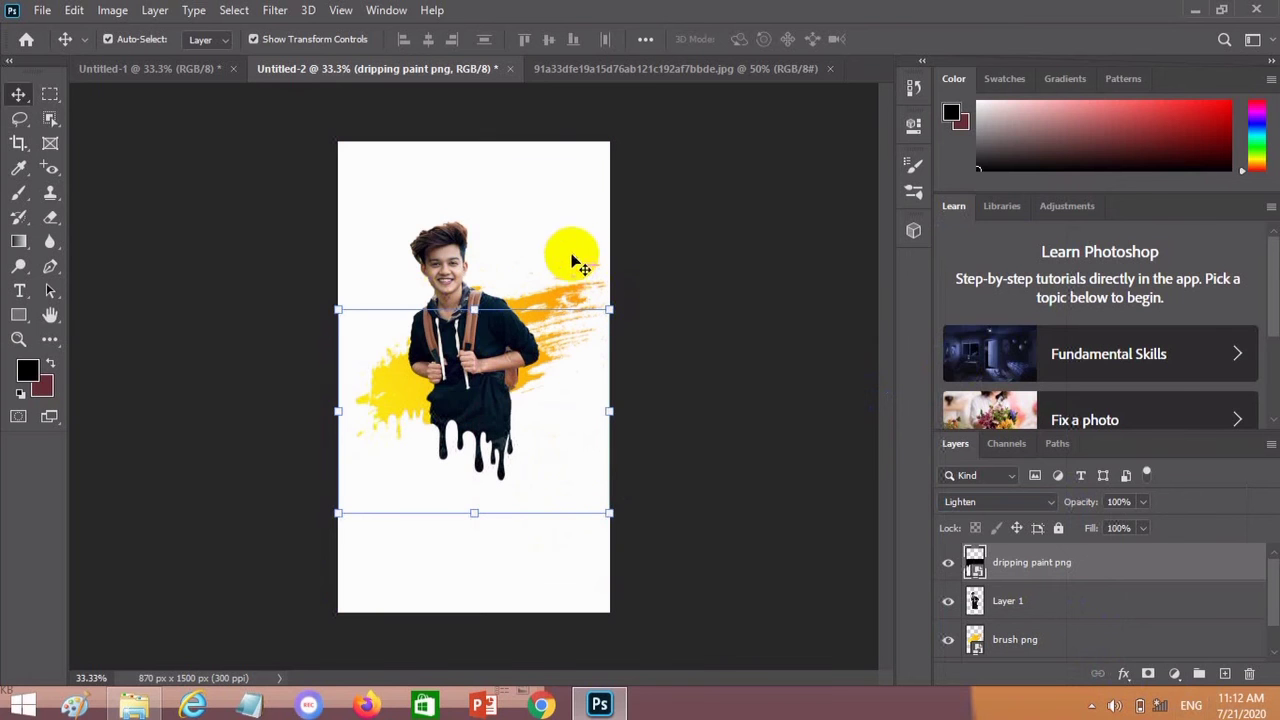
Tilt the drip graphic about 2.3°, shift it right and up, and stretch it downward
drag(626, 360, 622, 306)
key(Escape)
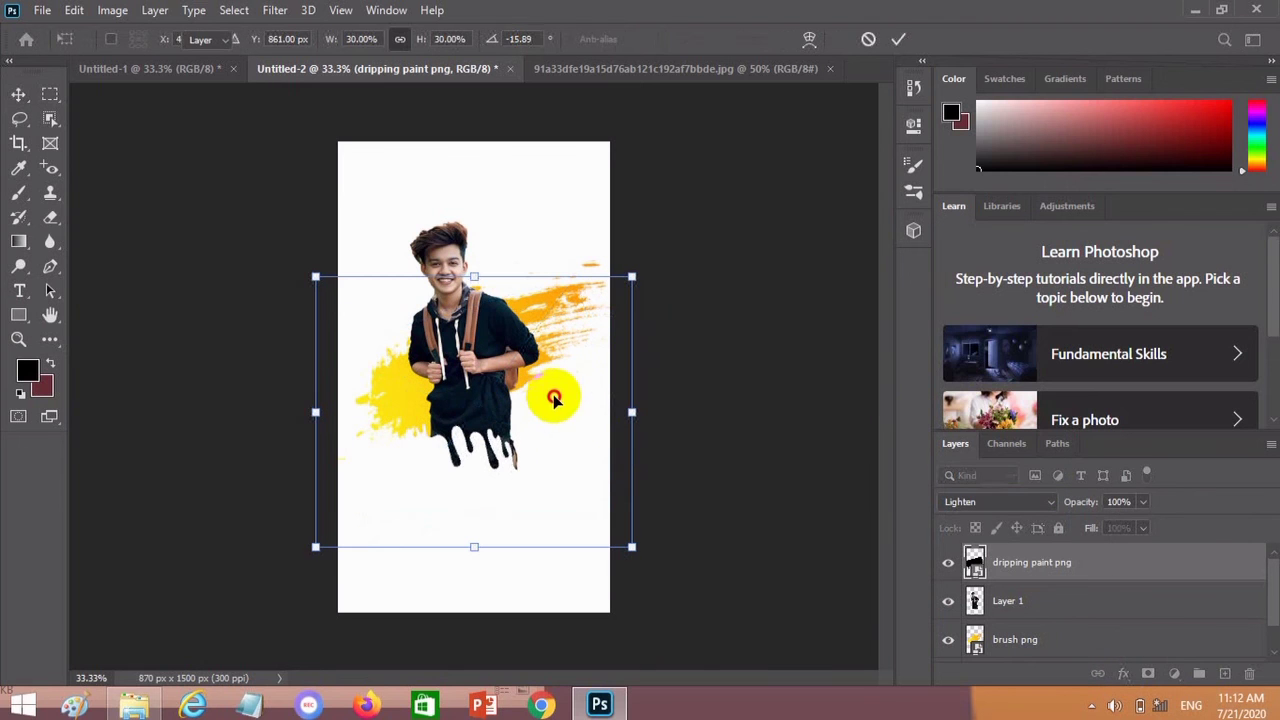
click(793, 510)
click(447, 460)
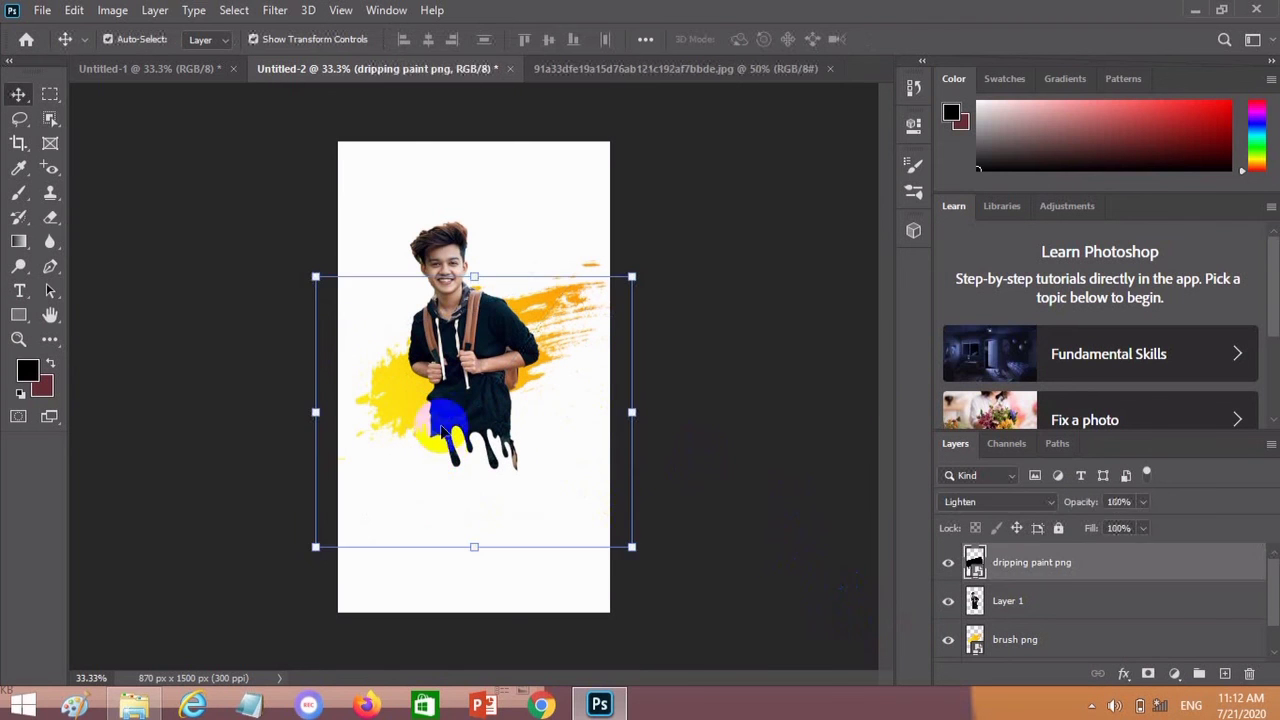
drag(586, 266, 608, 293)
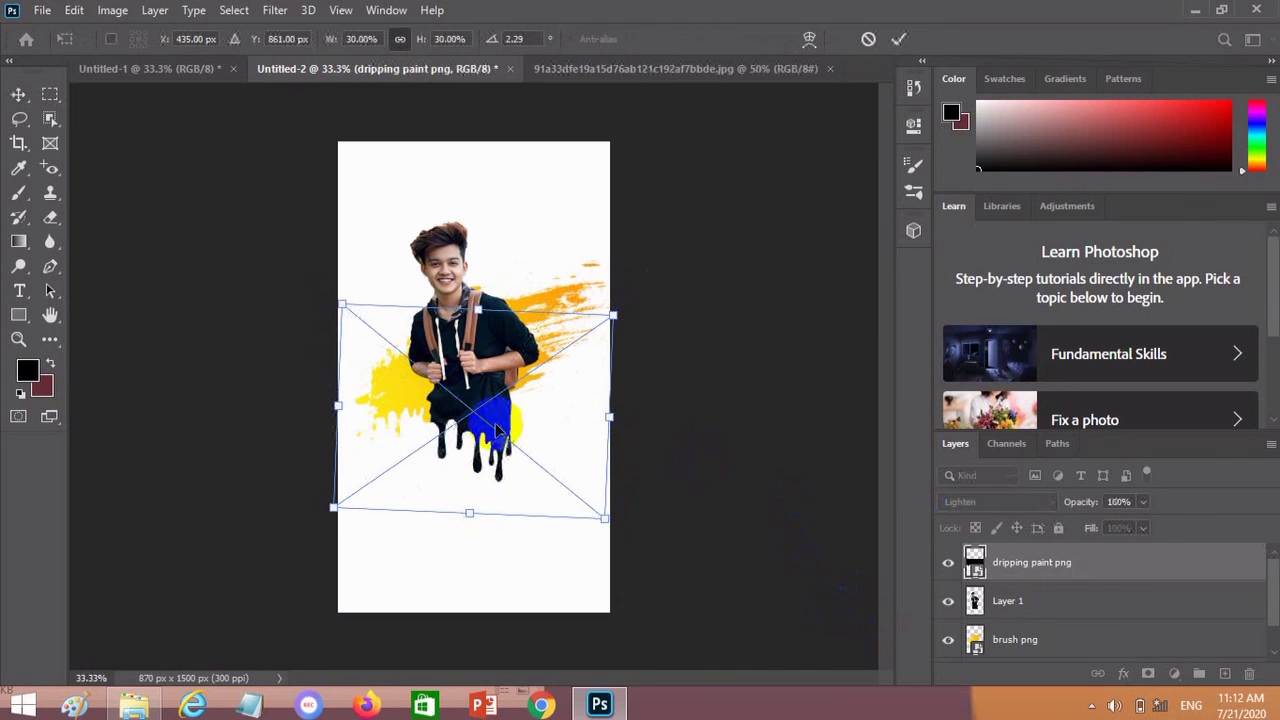
drag(505, 440, 519, 437)
drag(495, 499, 494, 514)
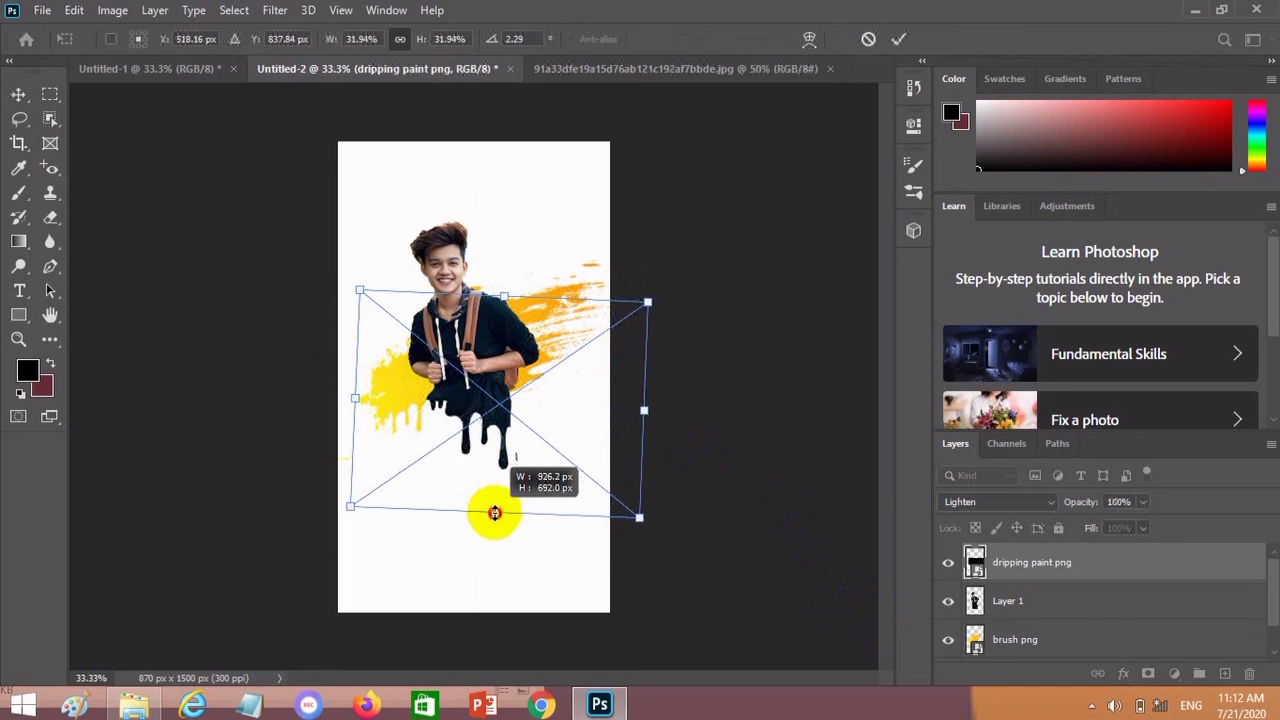
click(893, 38)
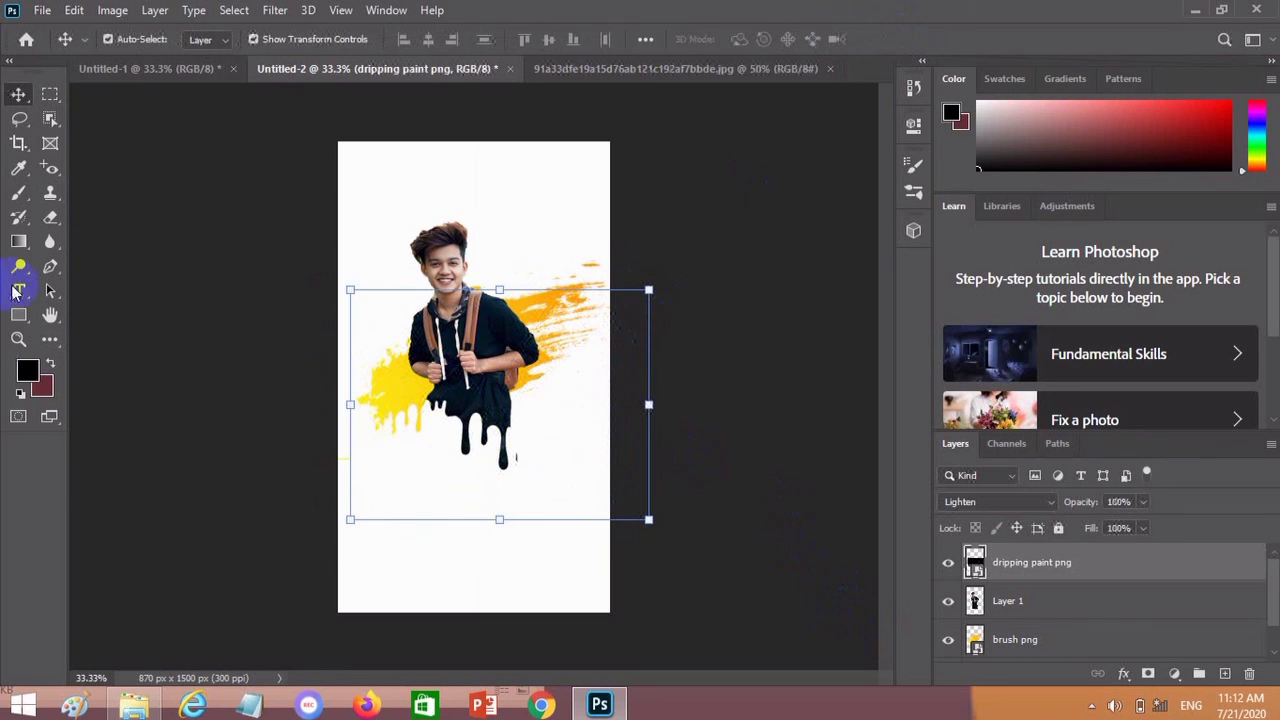
click(50, 216)
click(470, 348)
key(v)
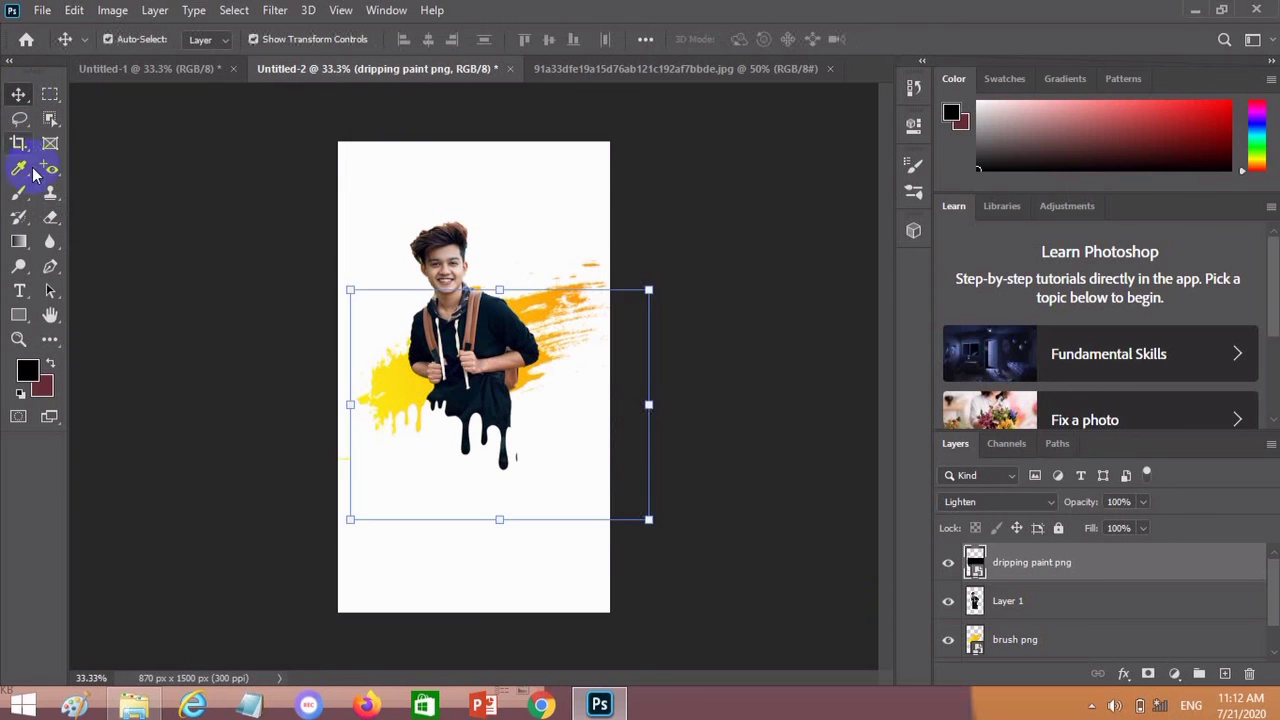
click(50, 216)
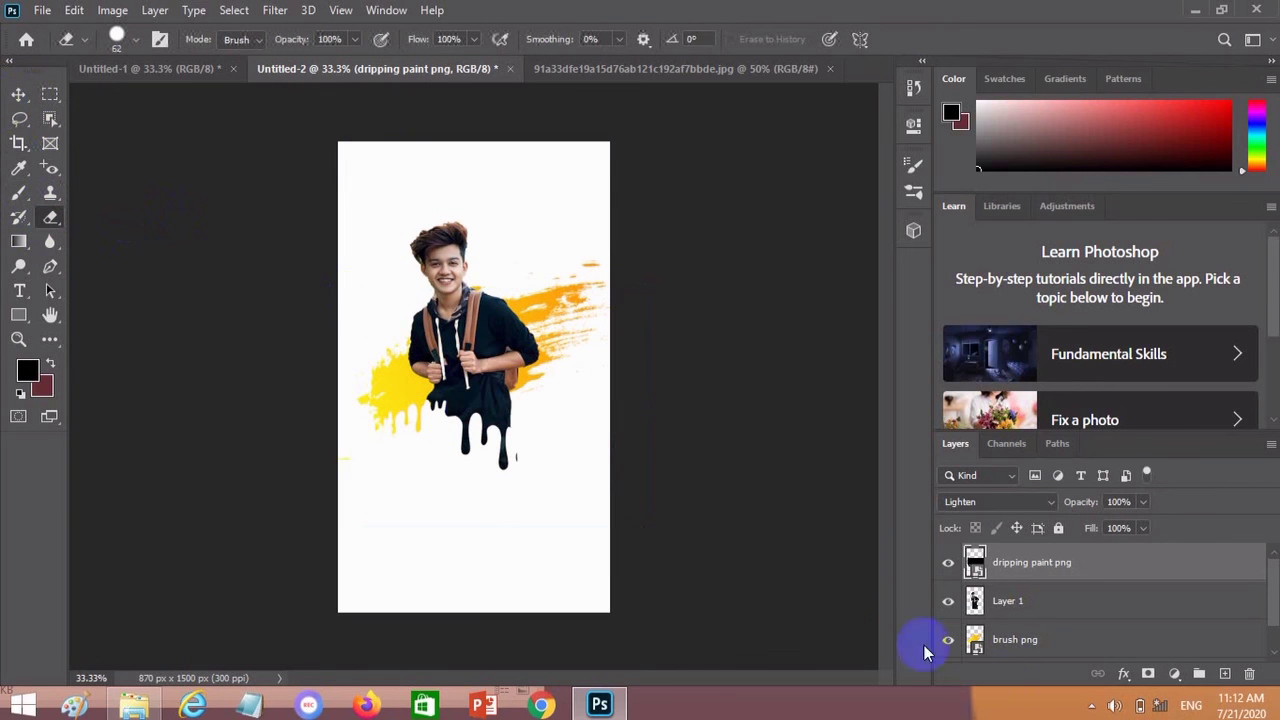
click(976, 601)
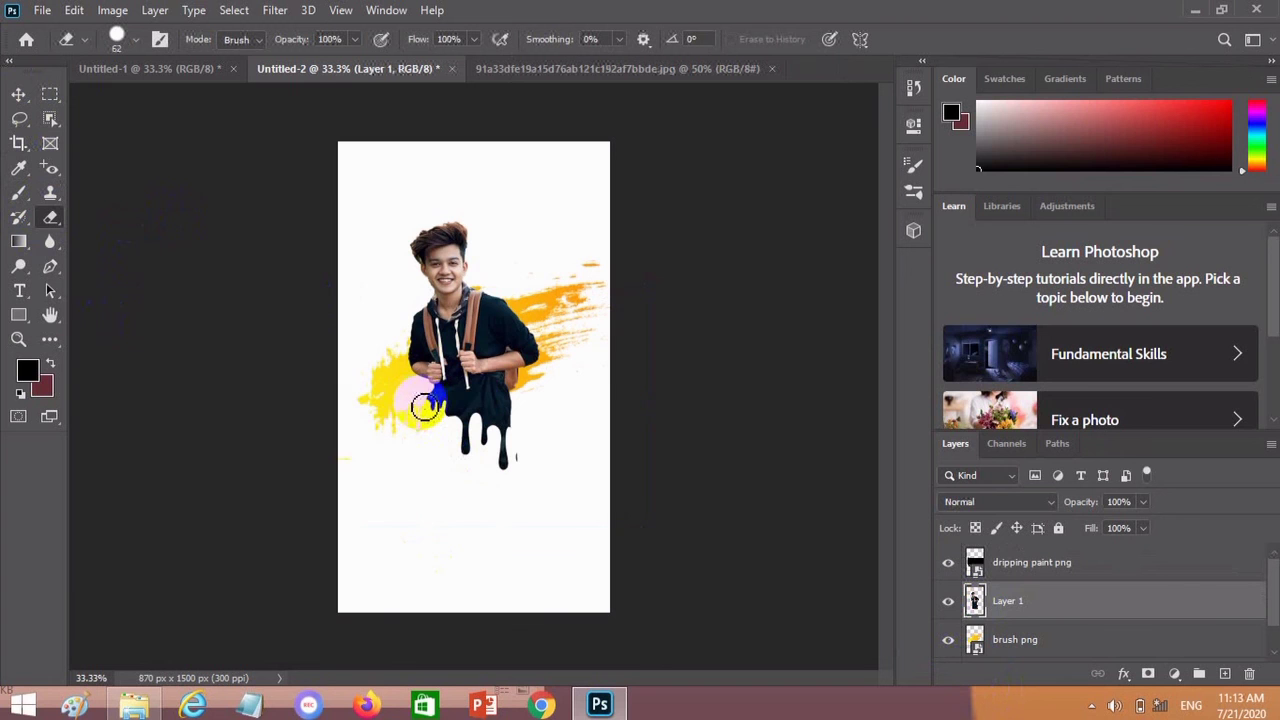
mouse_move(435, 420)
mouse_down()
mouse_move(528, 430)
mouse_move(569, 506)
mouse_up()
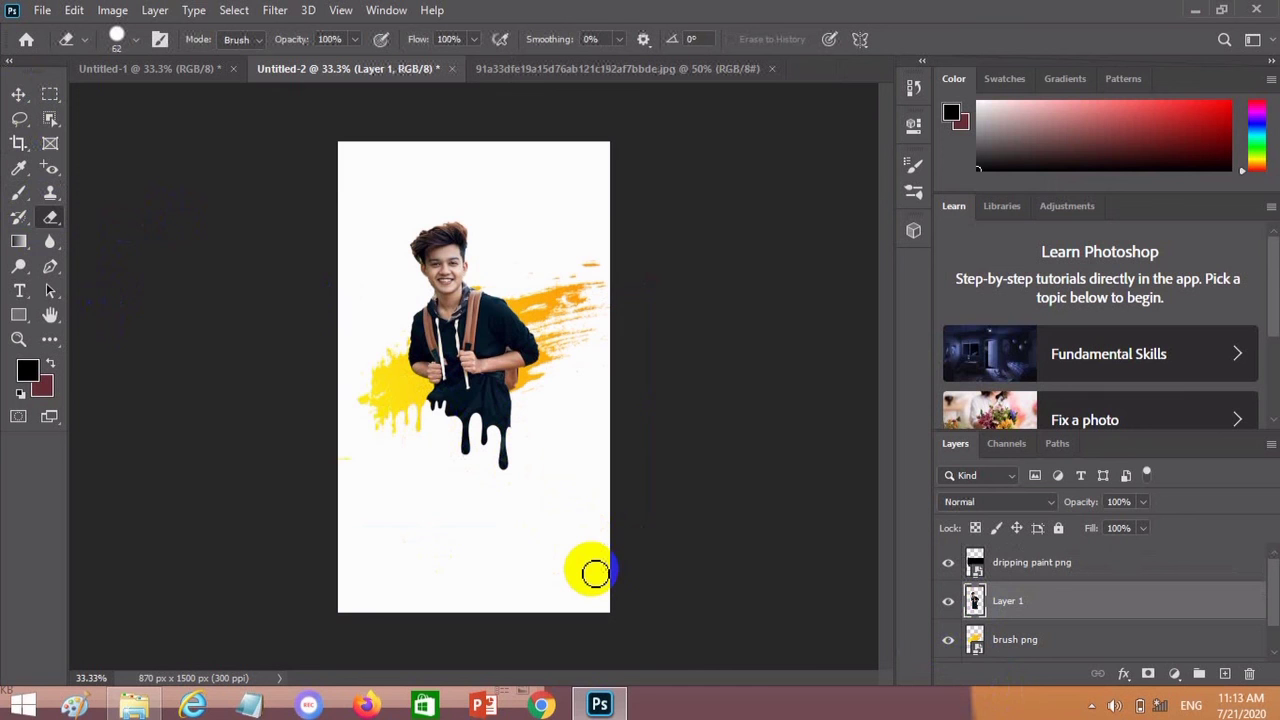
Minimize Photoshop and File Explorer to reveal the Windows desktop
click(1190, 10)
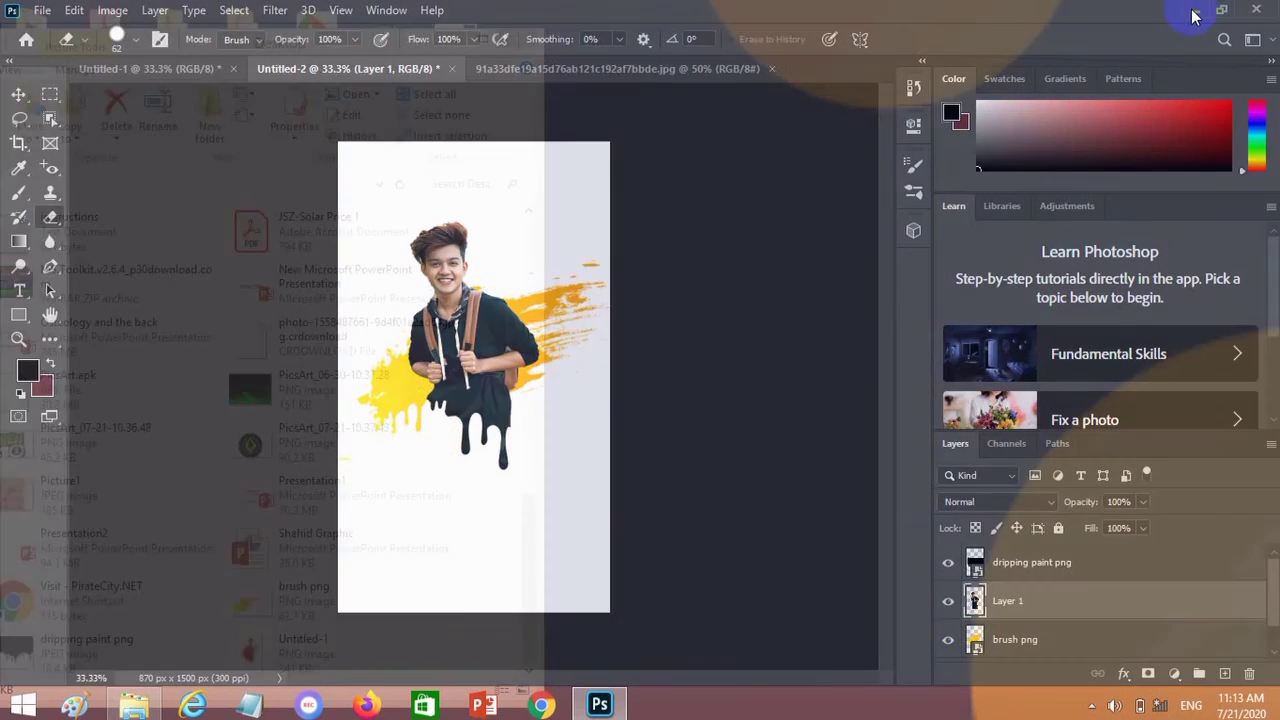
click(452, 34)
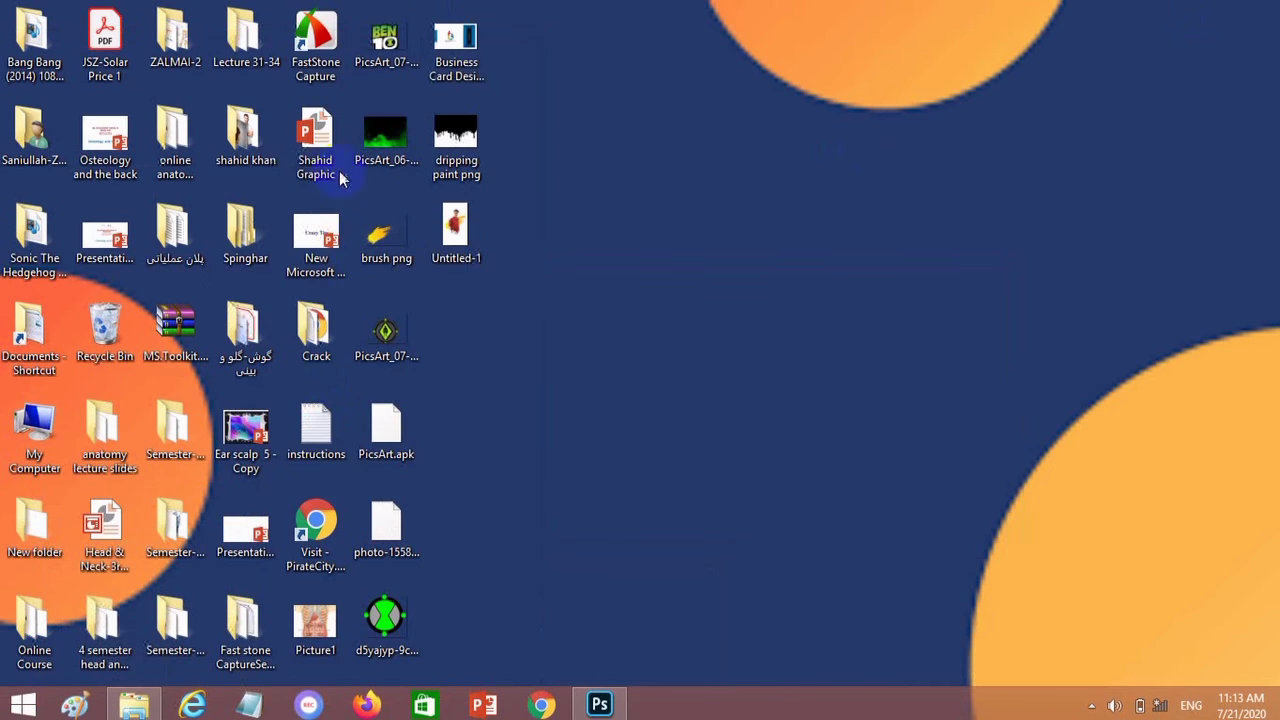